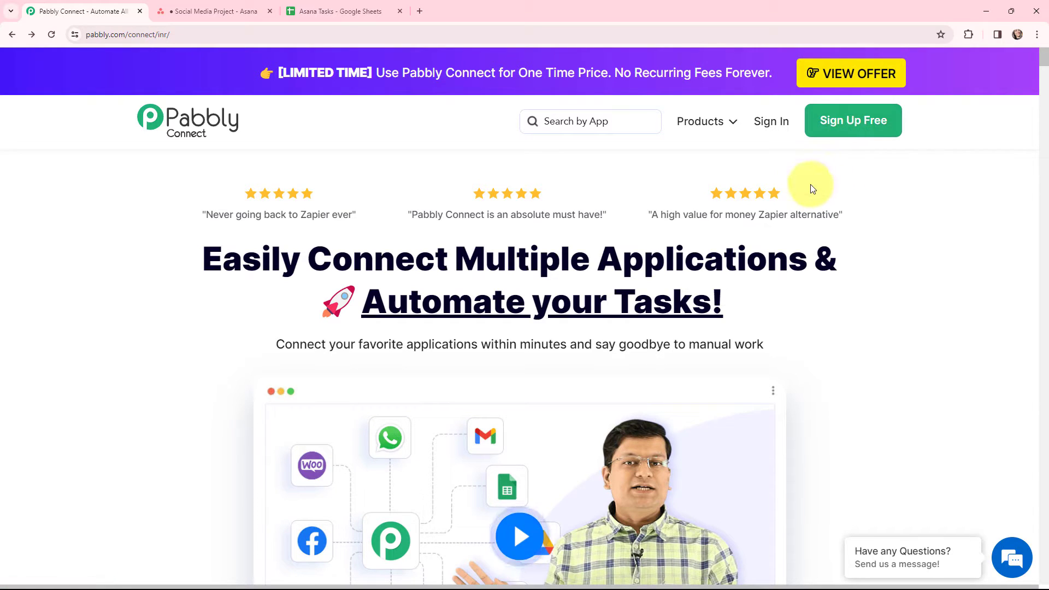
Step: Sign in to Pabbly Connect and create the workflow "Sync Asana with Google Sheets & Get Real-Time Task Updates" in the Asana to Google Sheets Automation folder
click(771, 122)
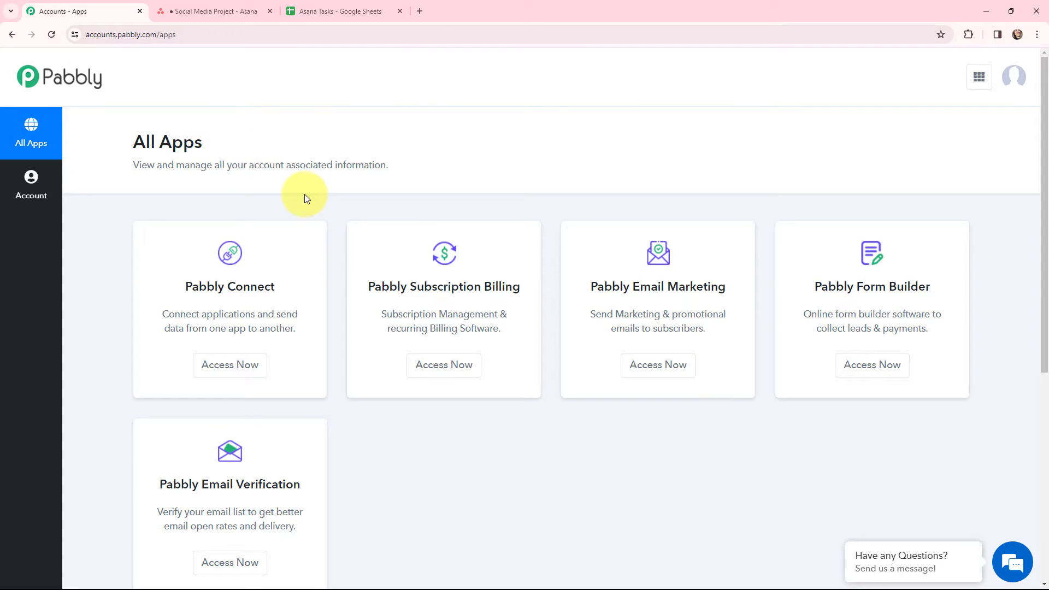
click(228, 366)
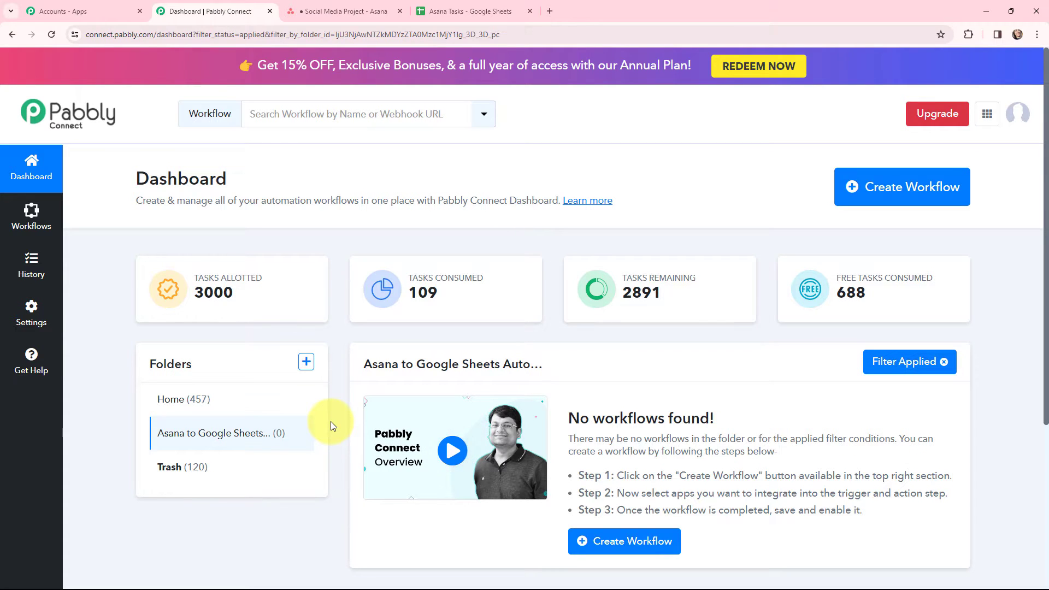
click(889, 193)
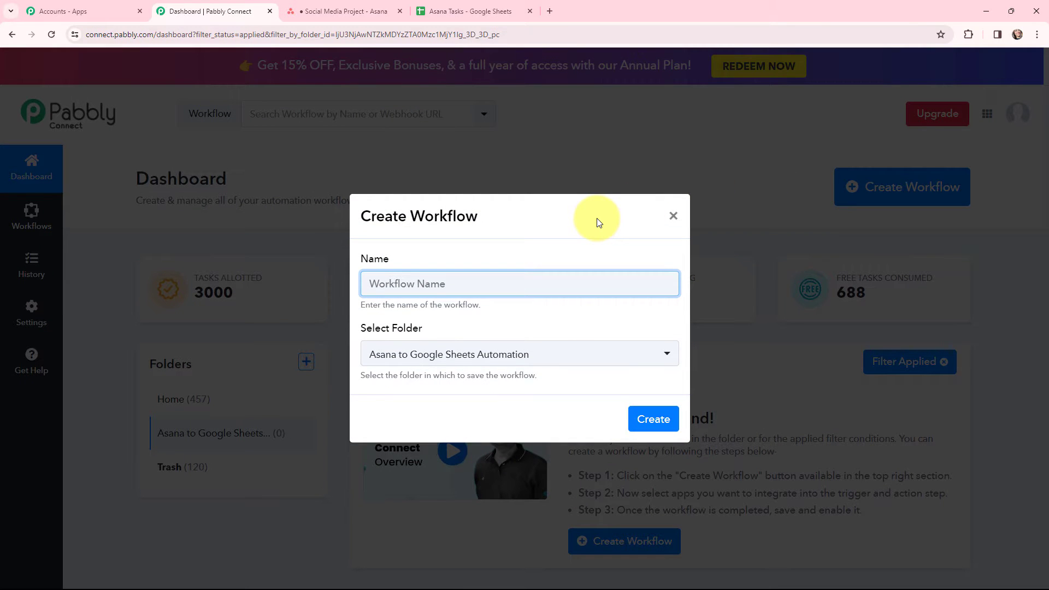
text(Sync Asana with Google Sheets & Get Real-Time Task Updates)
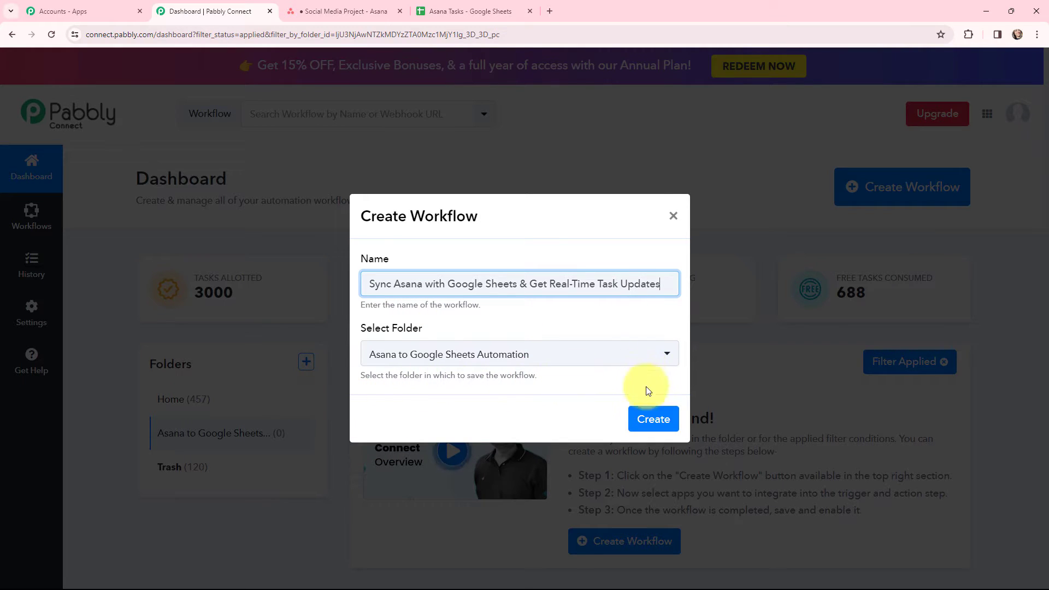
click(653, 418)
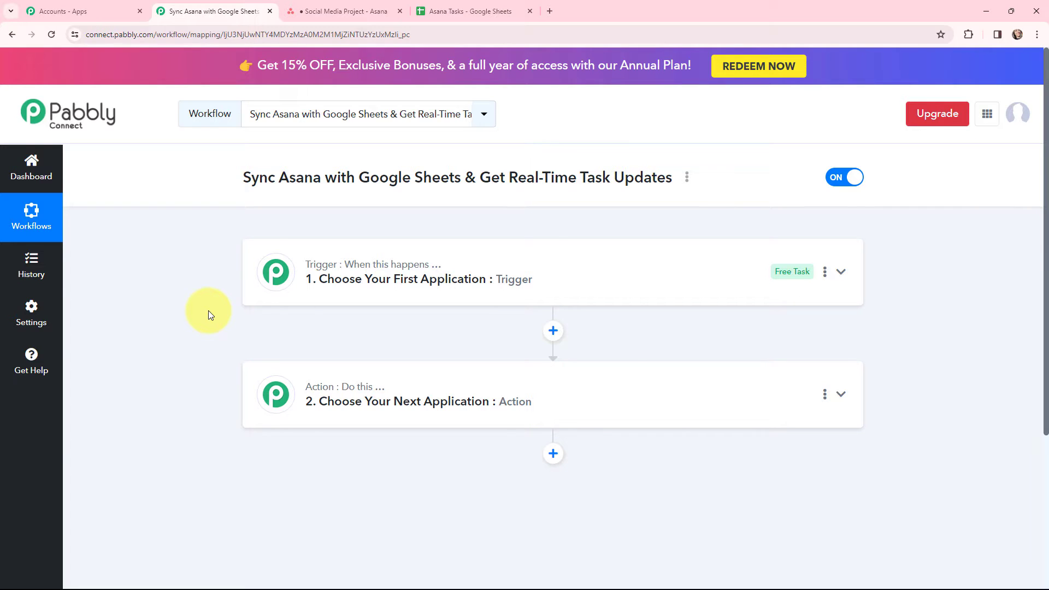
Step: Set the workflow's trigger to the Asana app with the Updated Task in a Project event
mouse_move(312, 267)
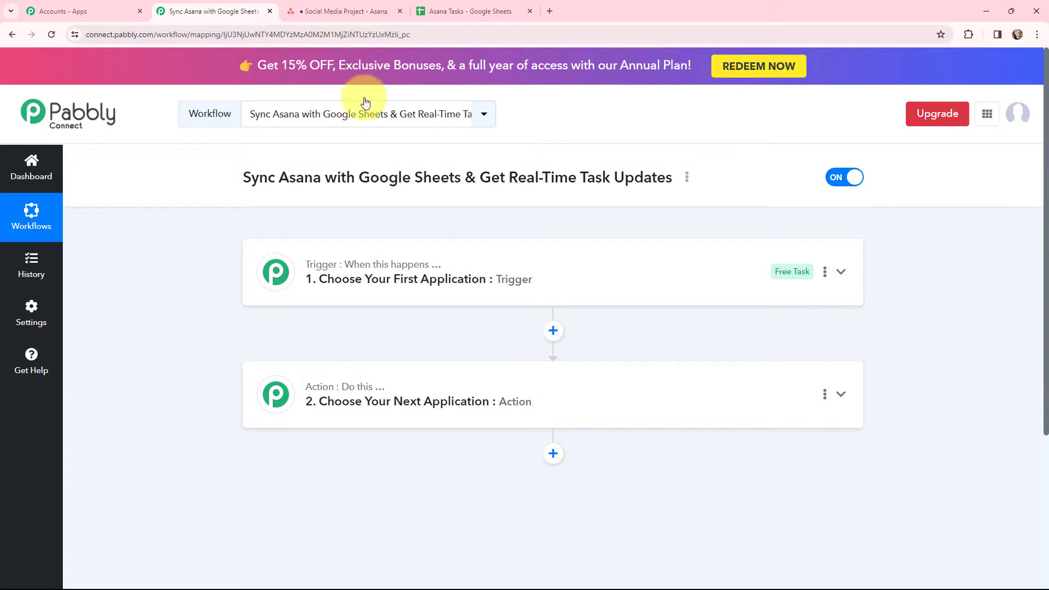
click(334, 12)
click(450, 11)
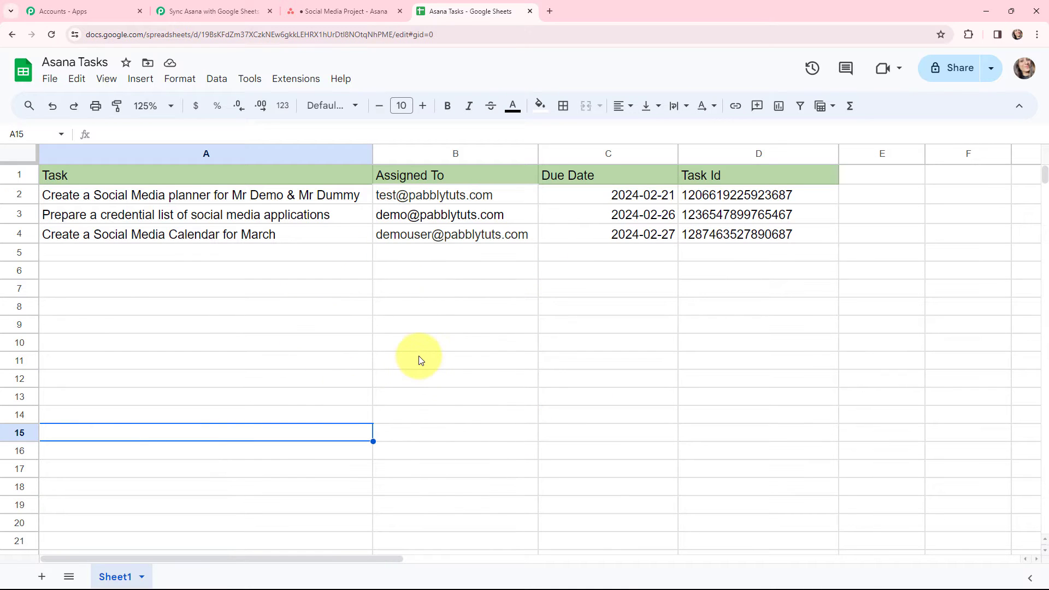
click(192, 7)
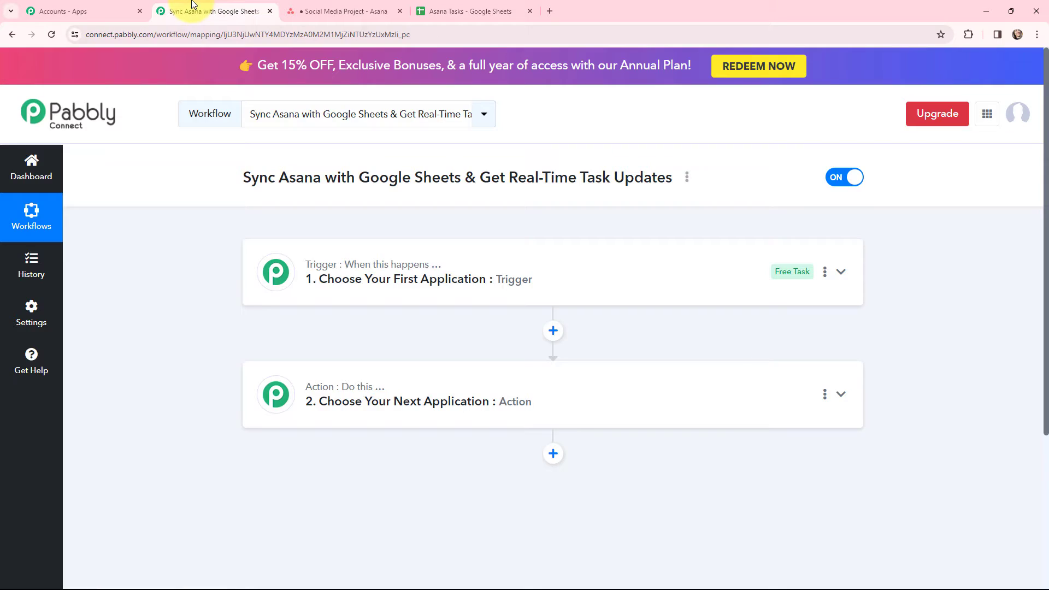
click(285, 284)
click(306, 347)
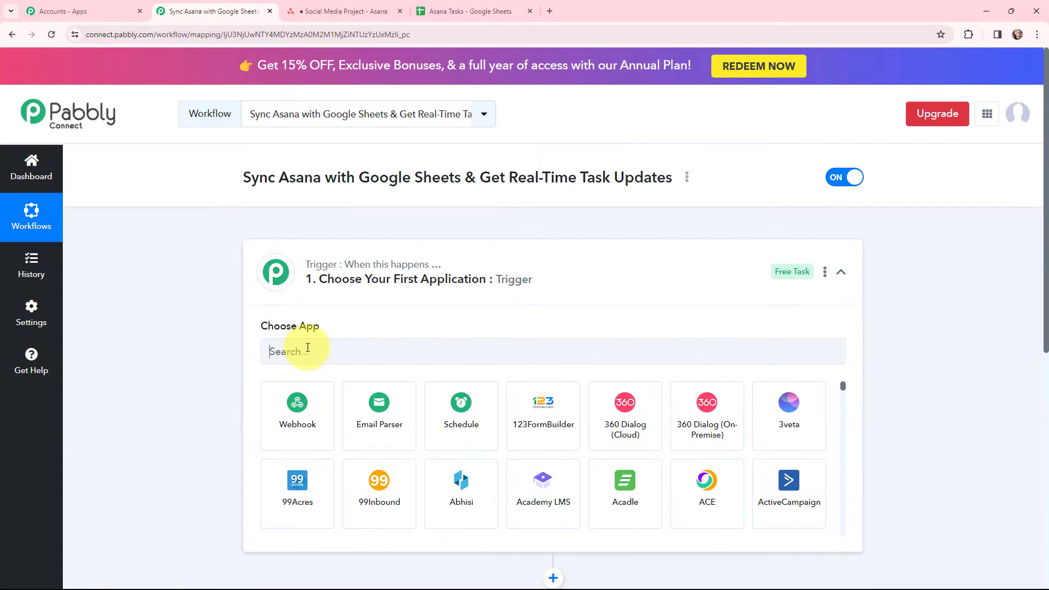
text(ASANA)
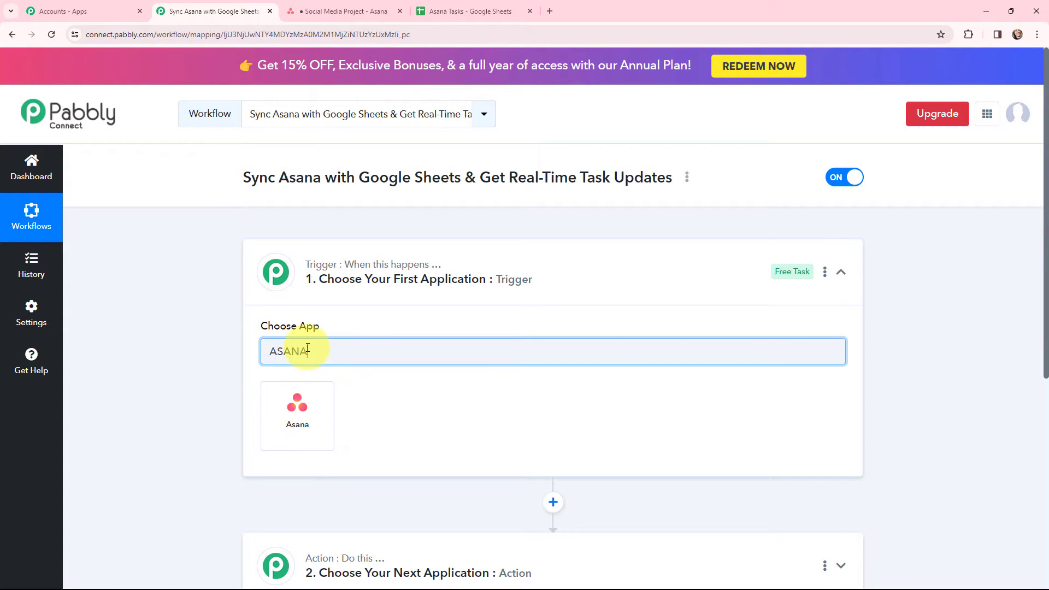
click(286, 407)
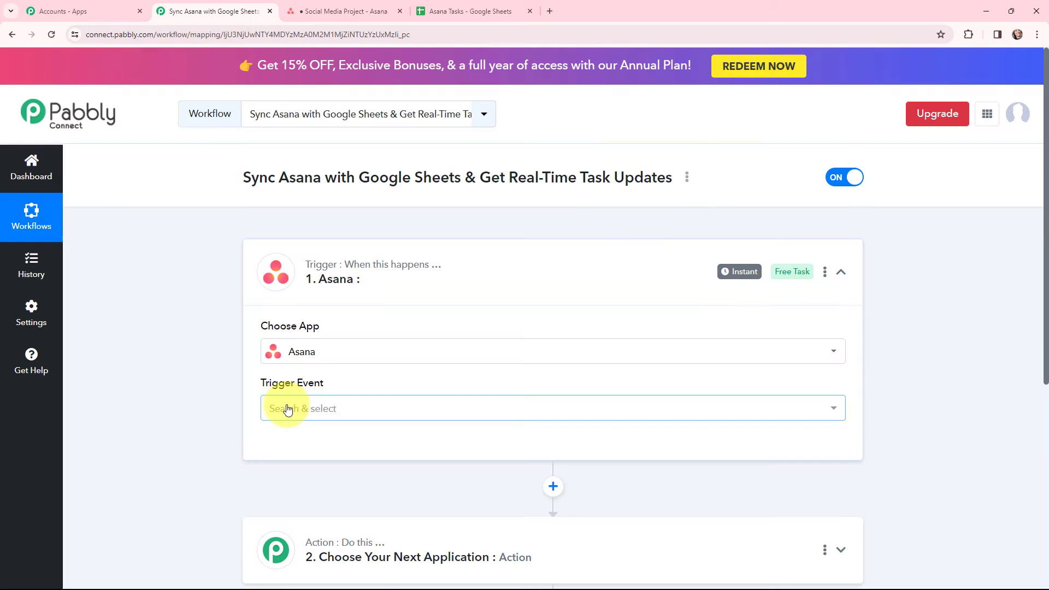
click(287, 408)
text(UPDA)
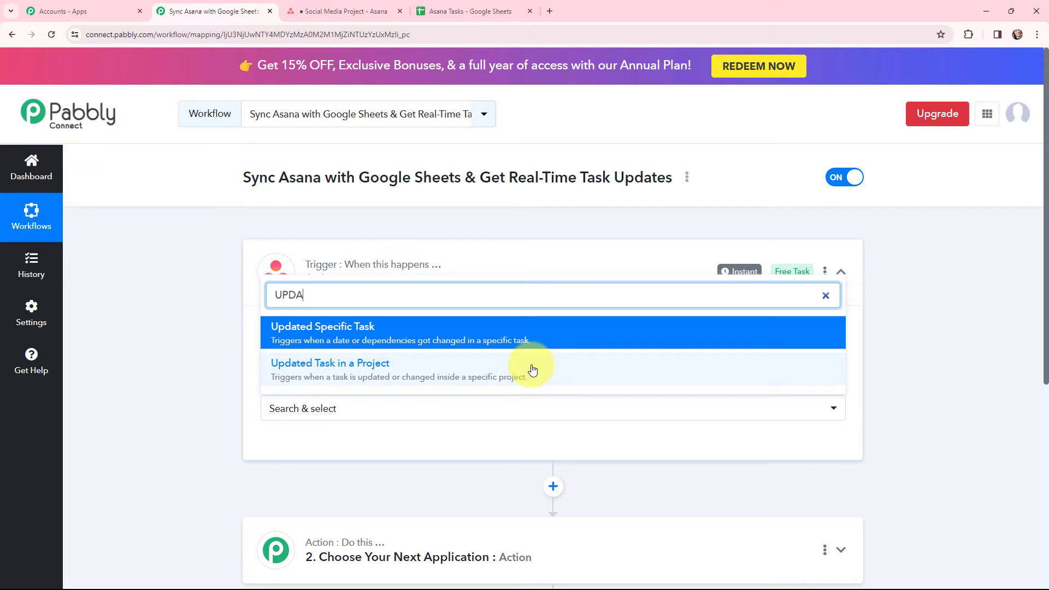
click(483, 373)
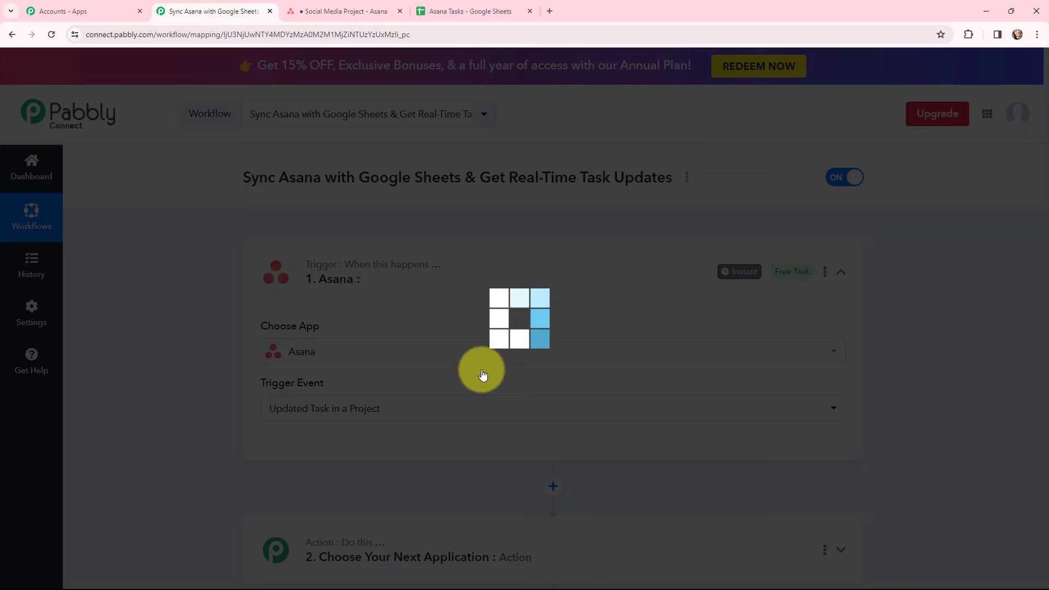
Step: Set the workflow's action to the Google Sheets app with the Update Row event
scroll(482, 371, down, 3)
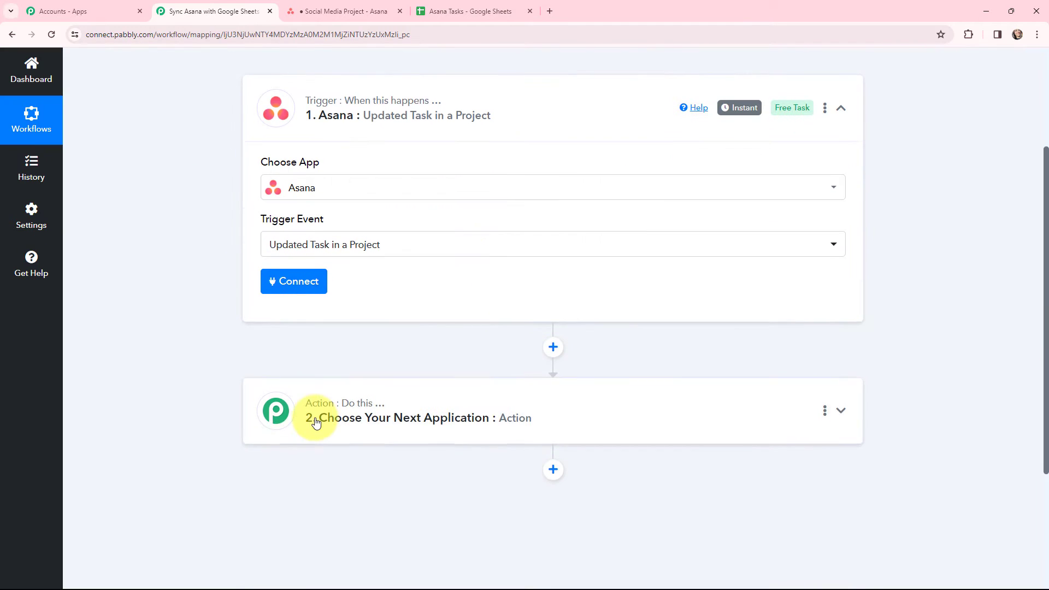
click(316, 420)
click(400, 284)
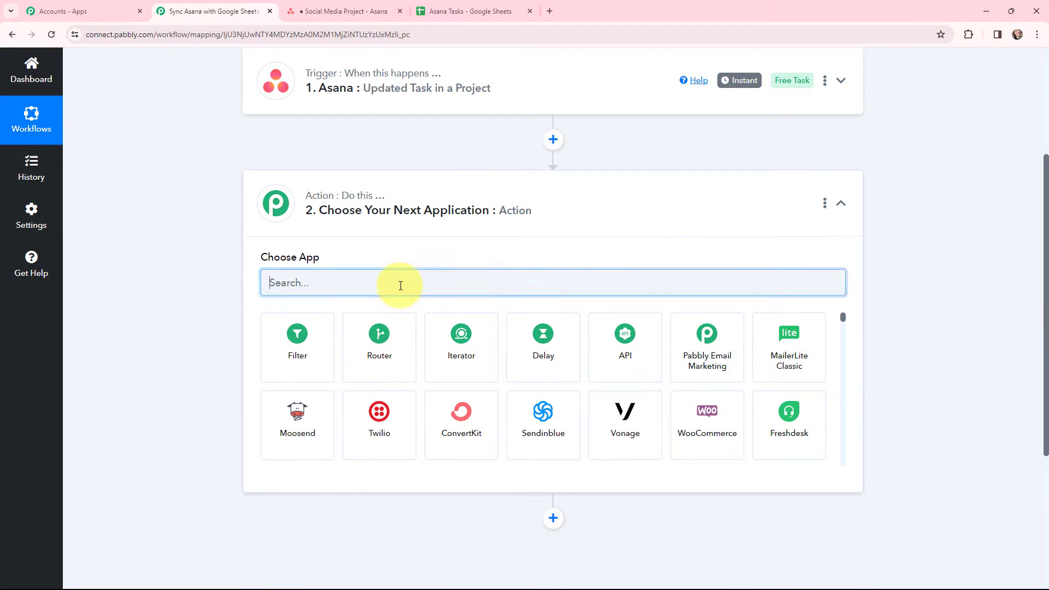
text(G)
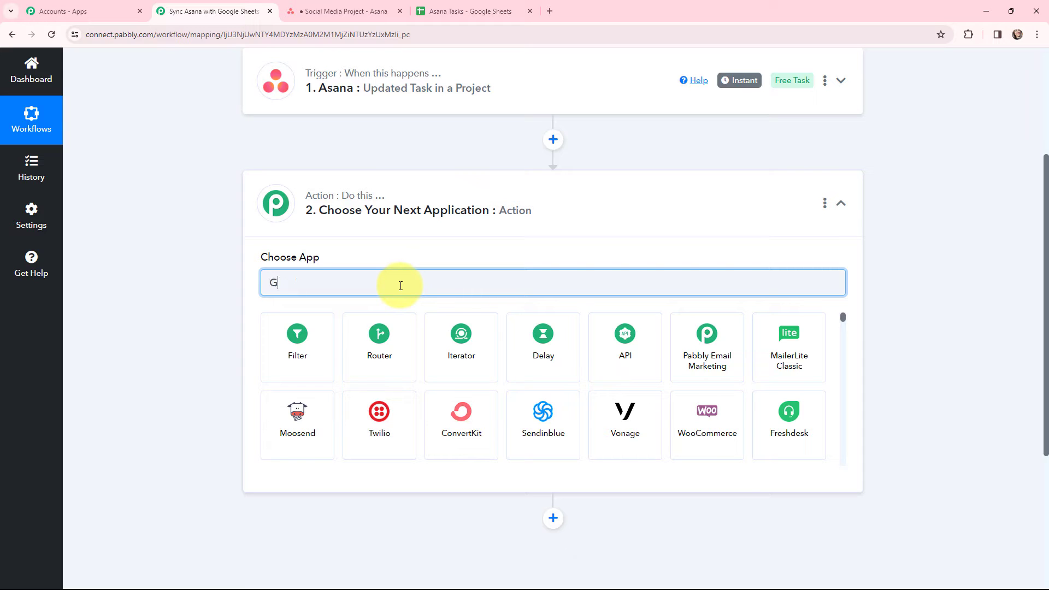
text(OOGLE SHEE)
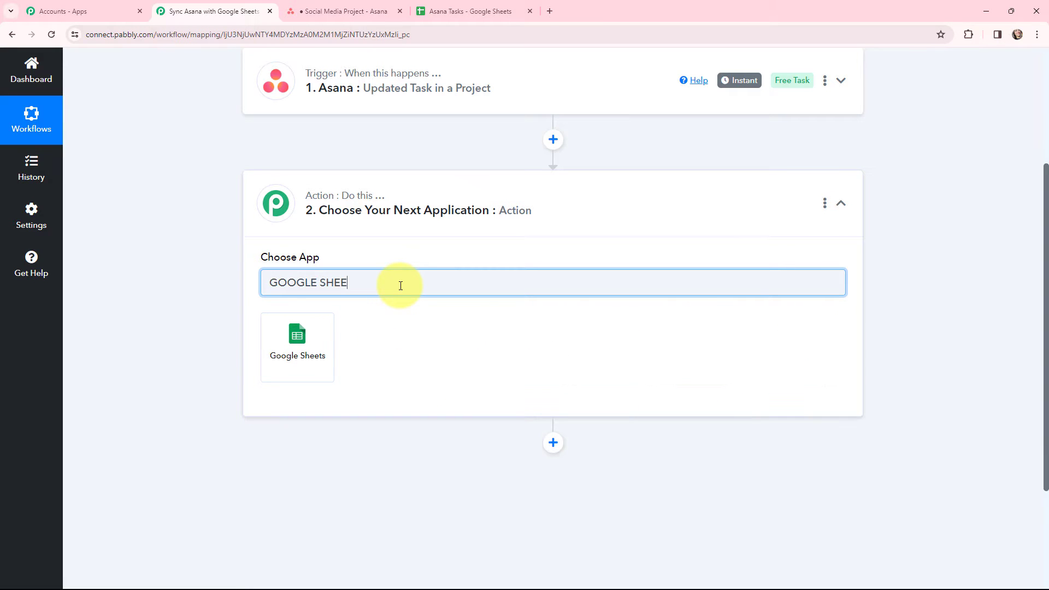
text(TS)
click(323, 329)
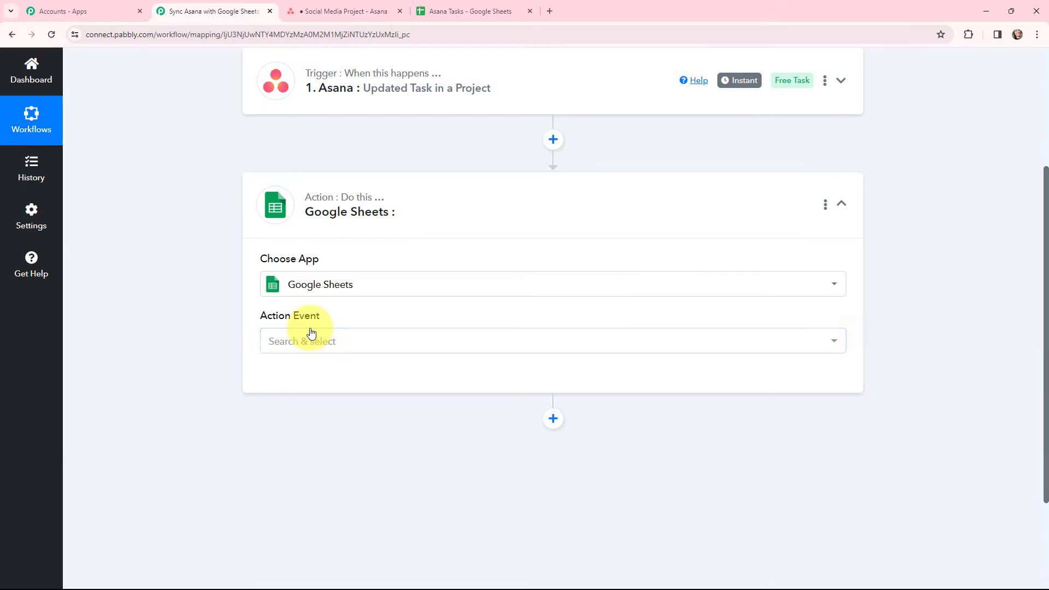
click(313, 340)
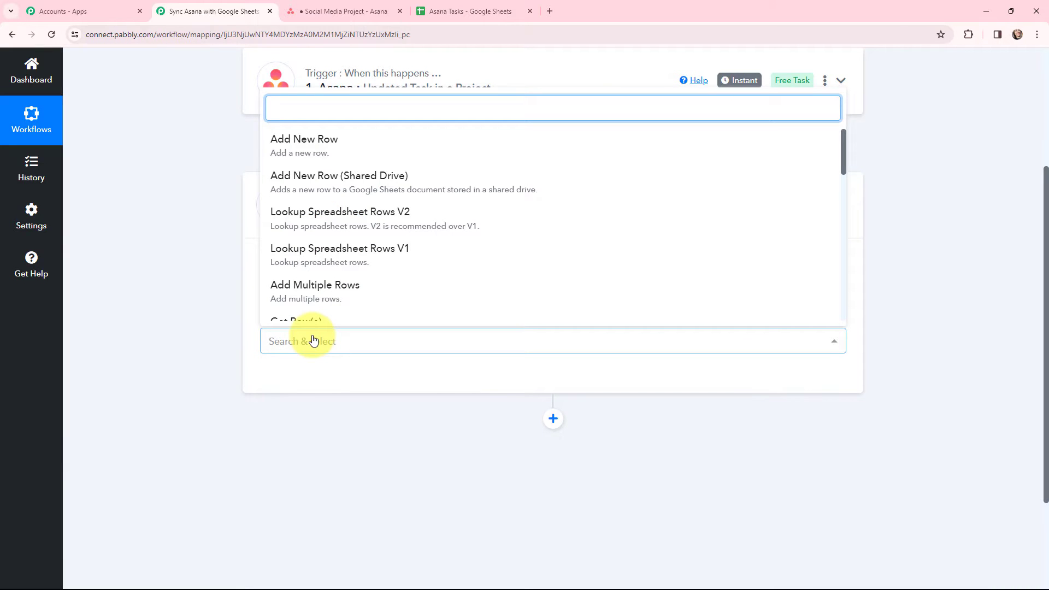
text(UPDA)
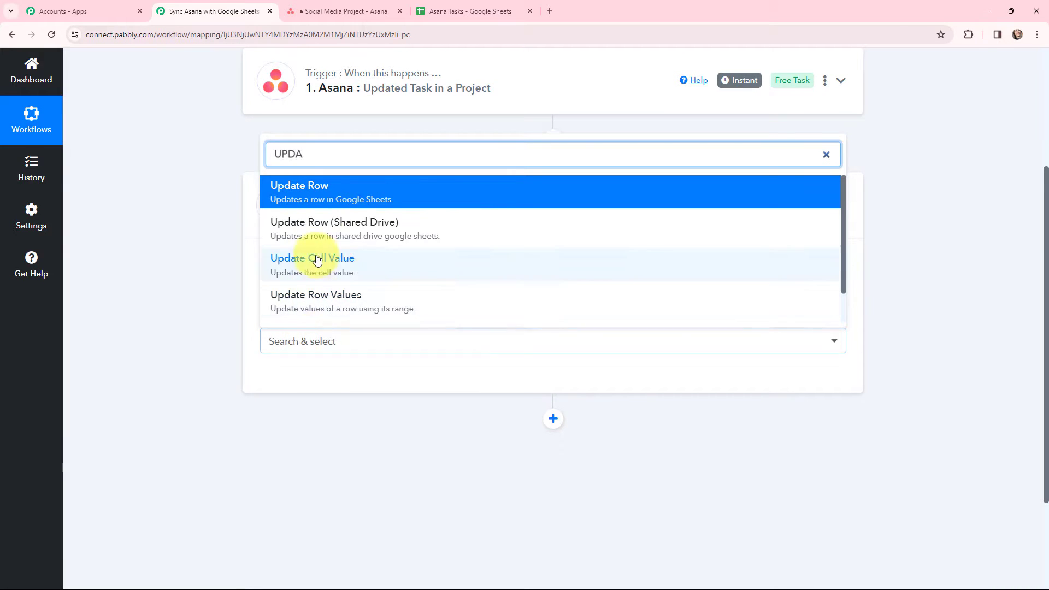
click(323, 188)
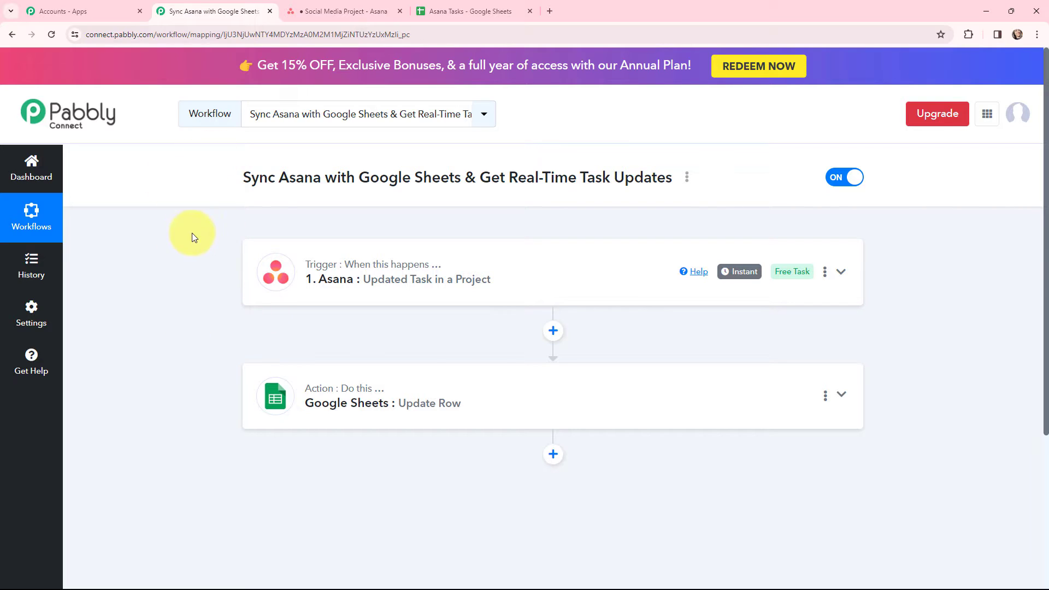
Step: Connect the Asana trigger to the Asana account through a new connection named Asana #6
click(276, 267)
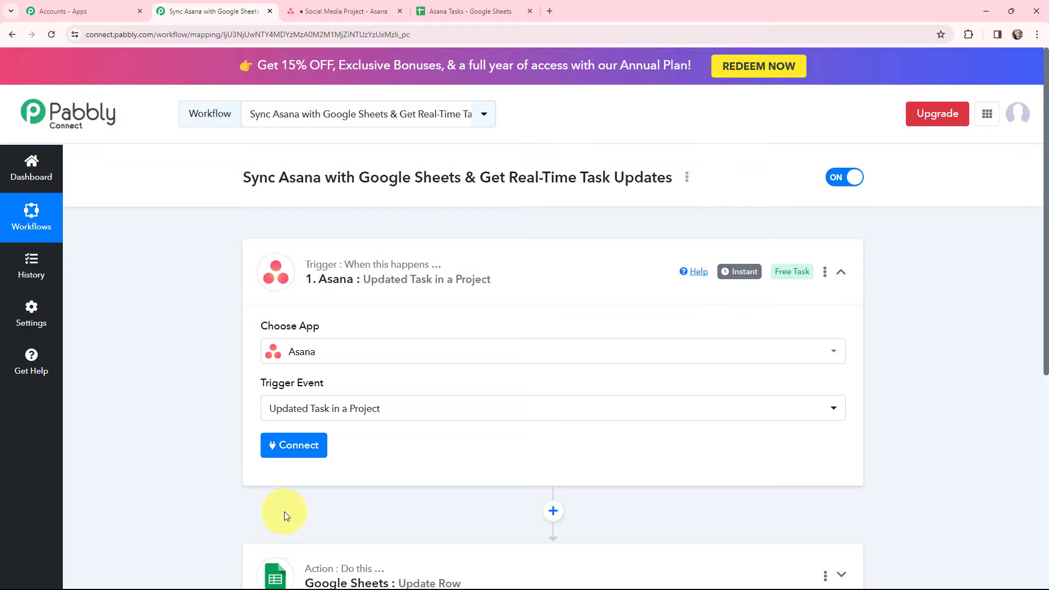
click(296, 453)
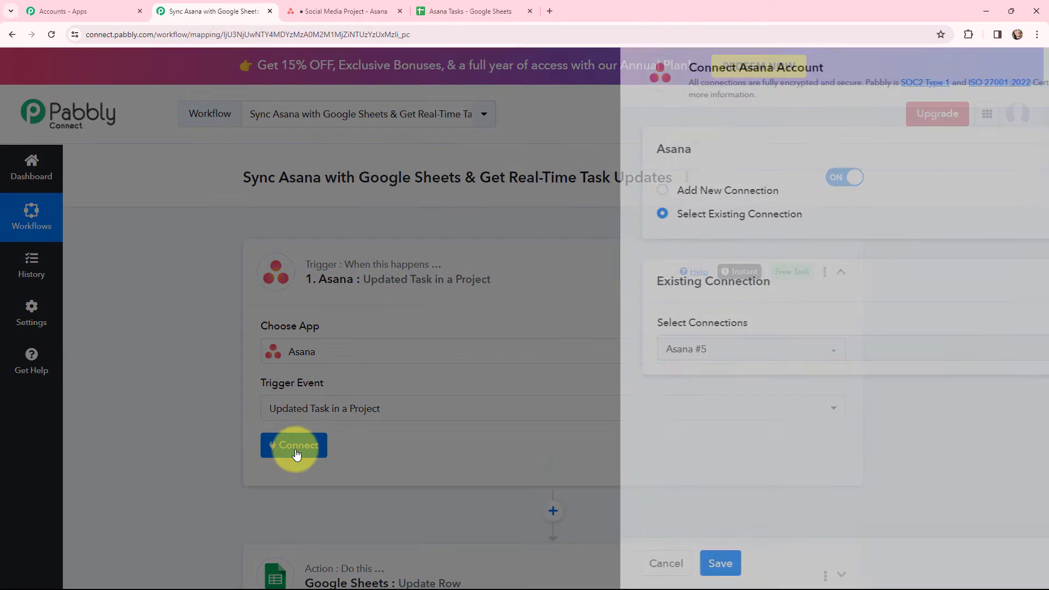
click(549, 219)
click(485, 190)
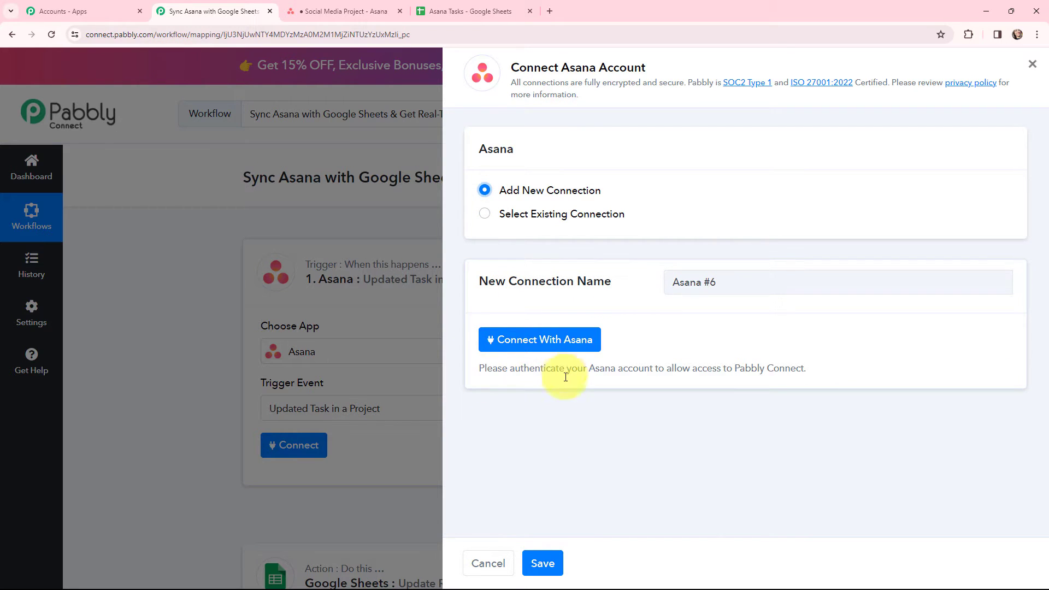
click(532, 339)
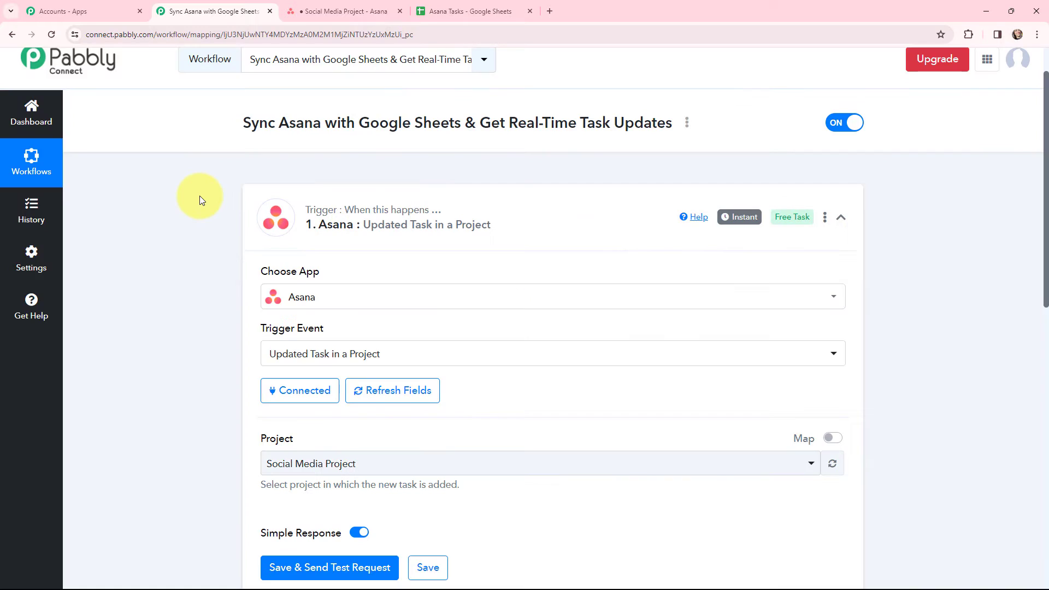
Step: Choose Social Media Project as the trigger's project, then save the trigger and send a test request
scroll(199, 196, down, 3)
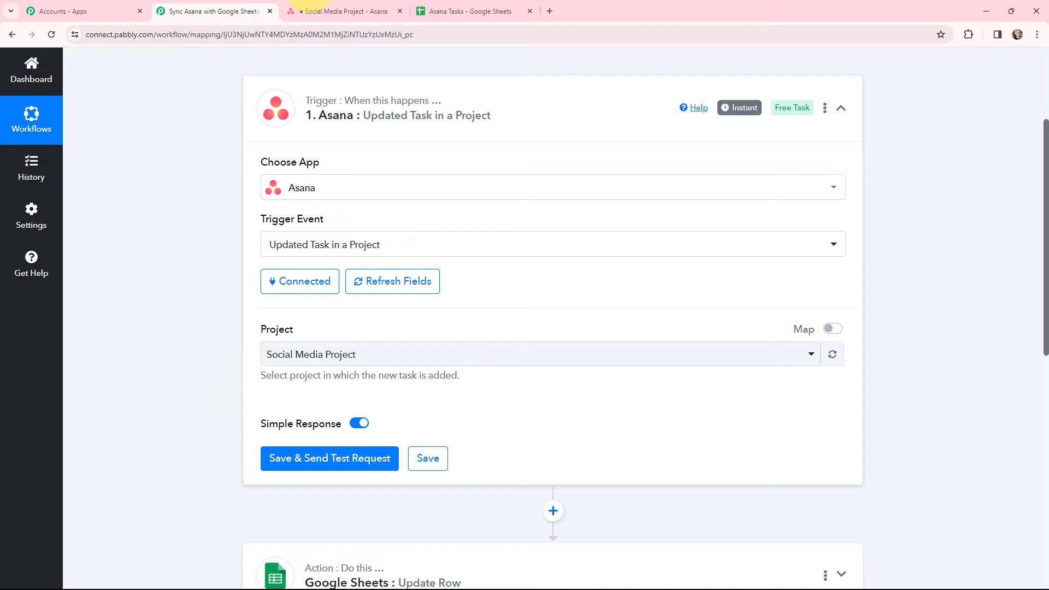
click(344, 11)
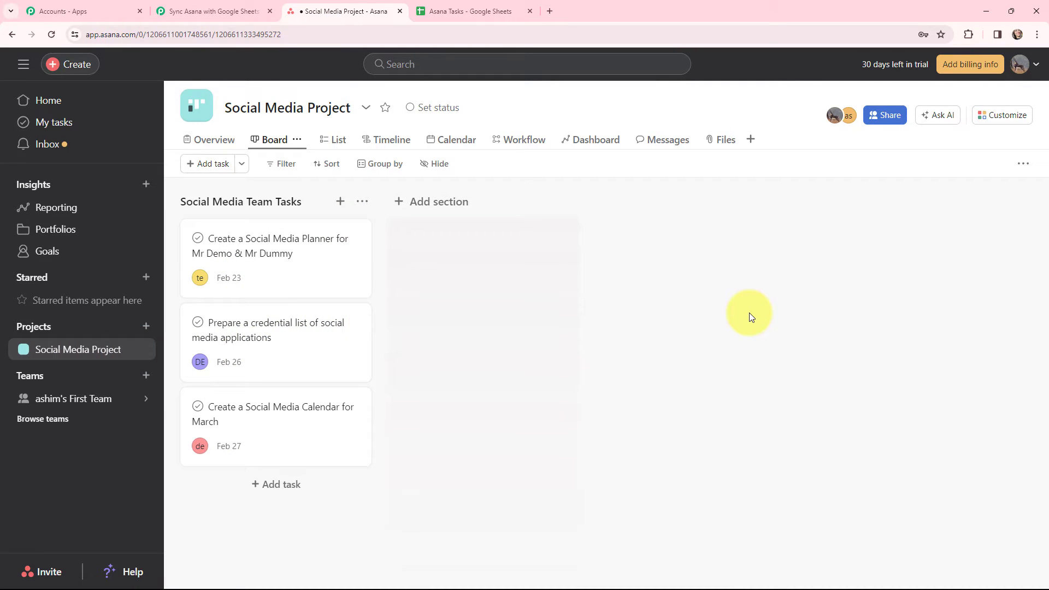
click(232, 11)
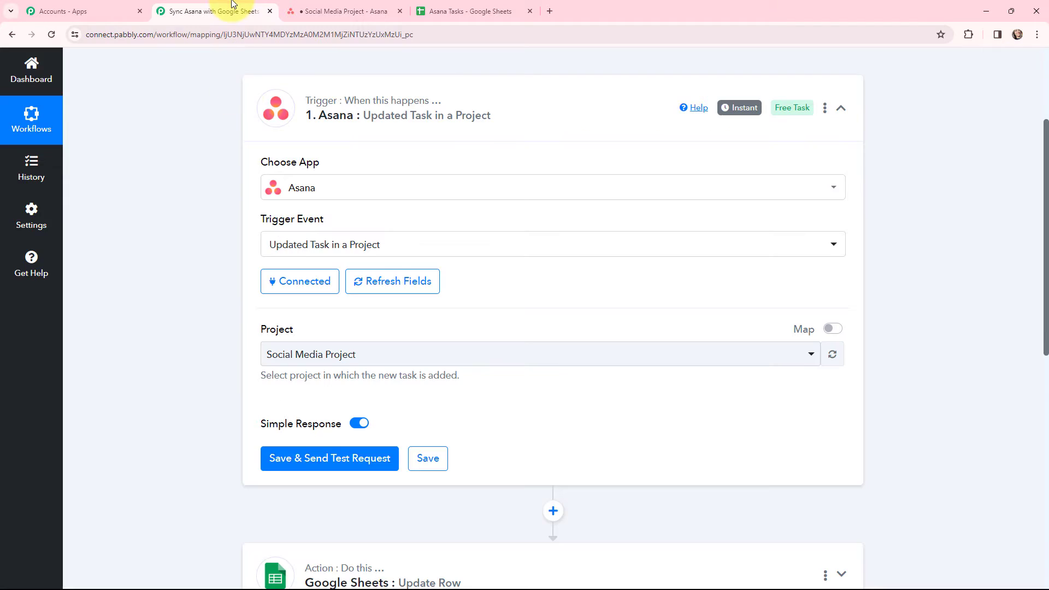
click(350, 360)
click(344, 440)
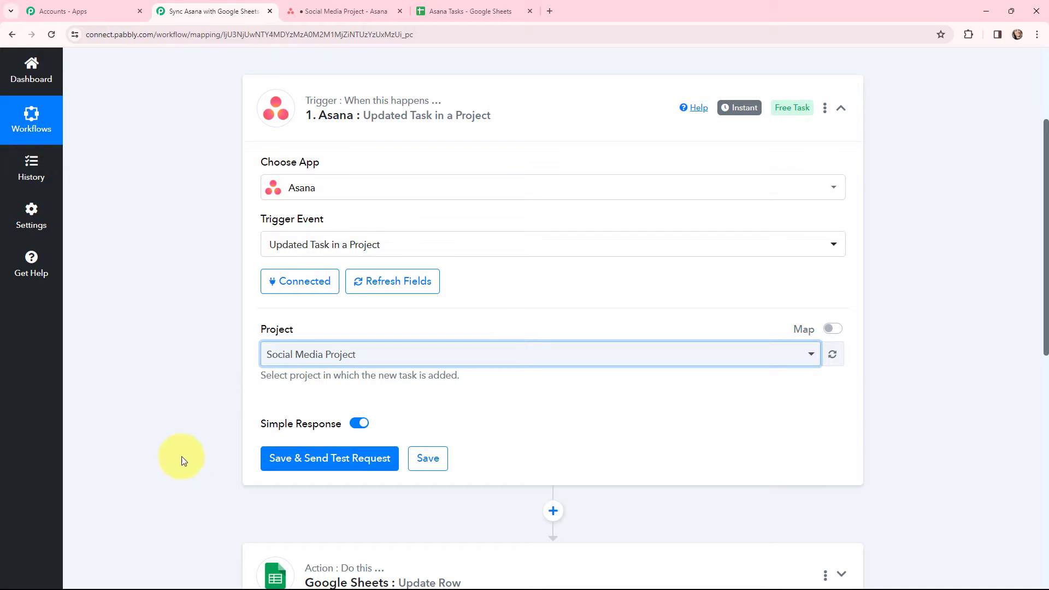
click(326, 459)
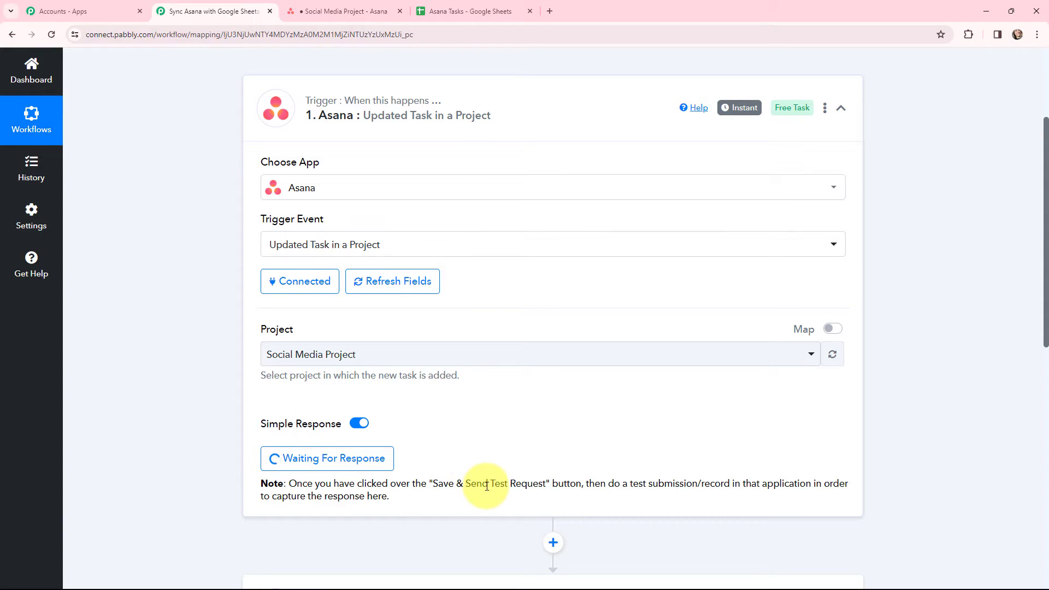
Step: Switch to Asana and rename the first task in Social Media Project to "Create a Social Media Planner for clients"
click(344, 10)
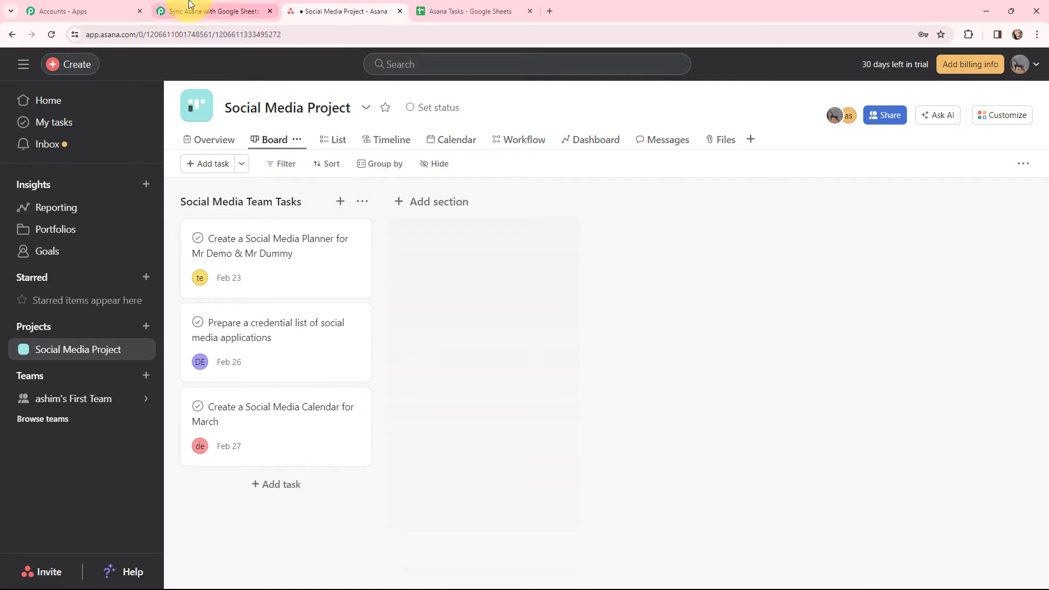
click(213, 11)
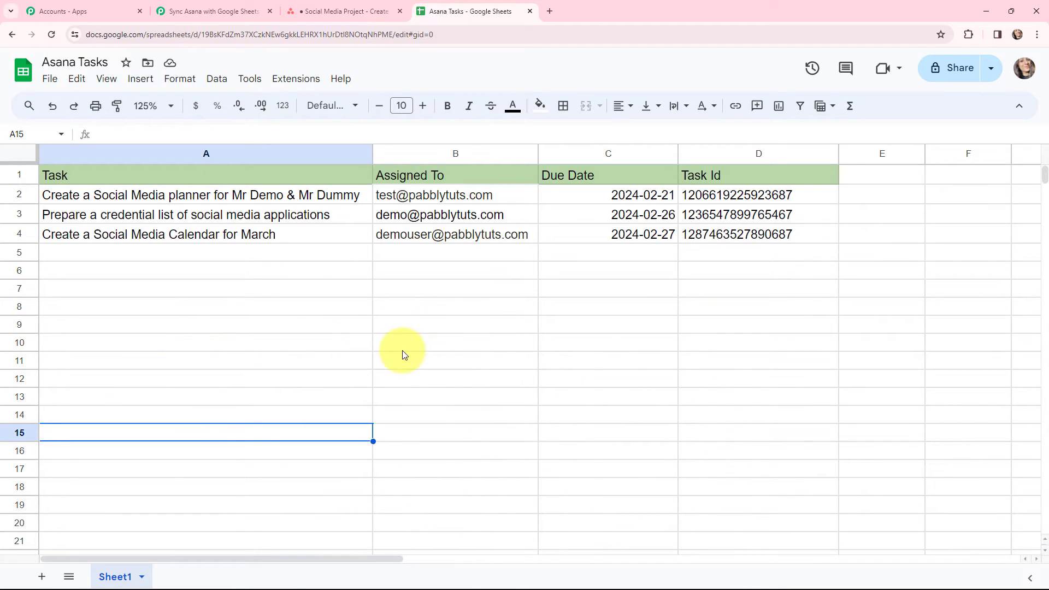
click(344, 11)
click(469, 11)
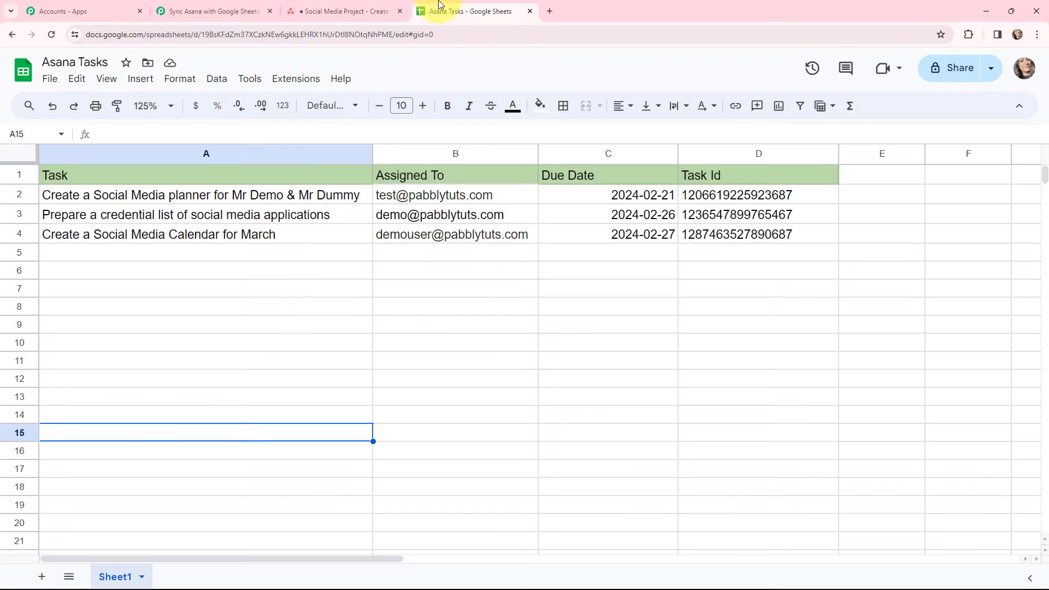
click(203, 383)
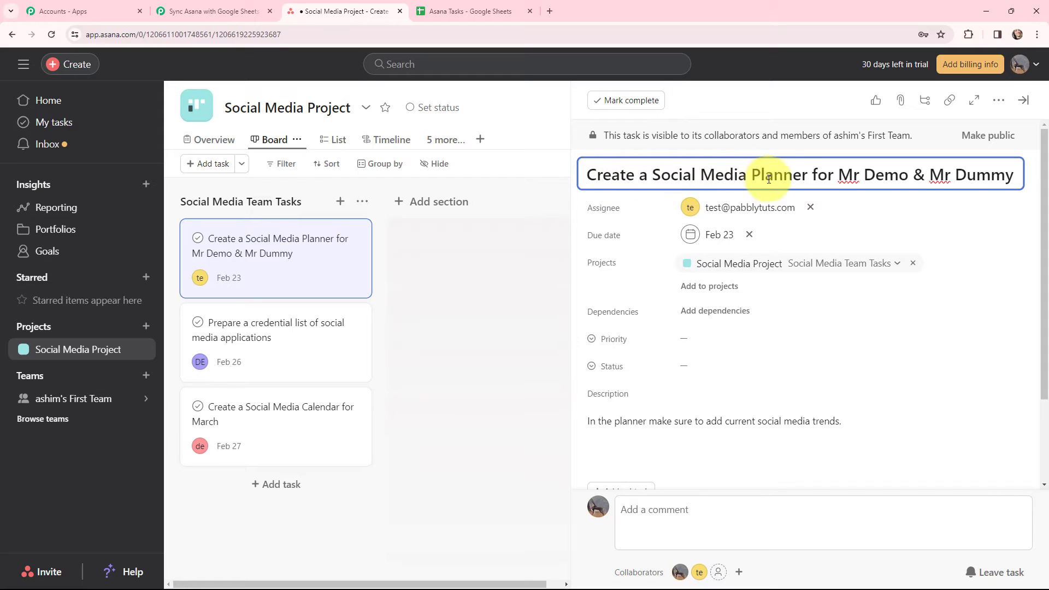
drag(950, 184, 1022, 182)
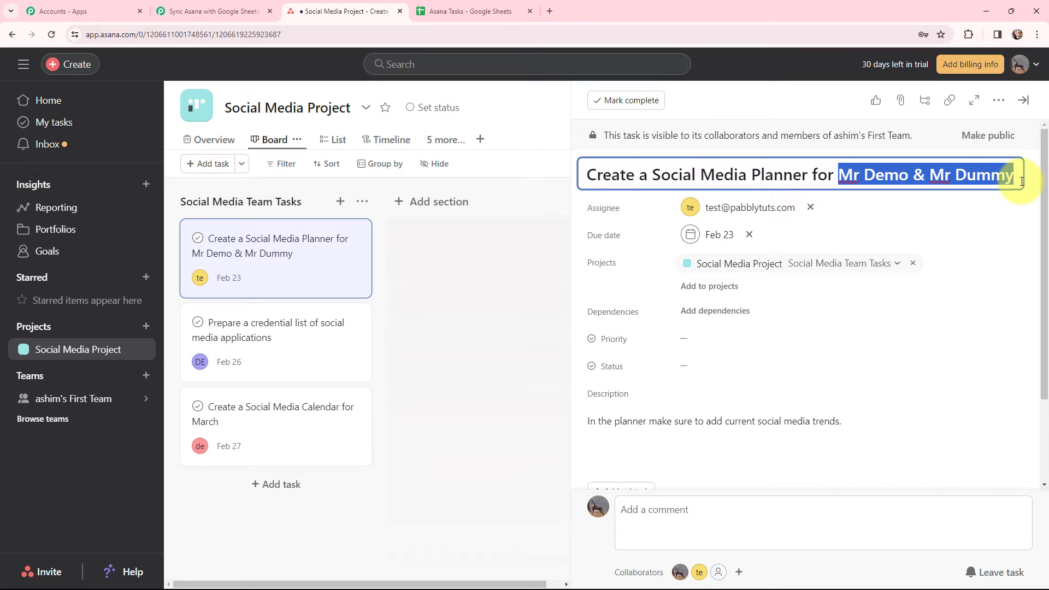
key(BackSpace)
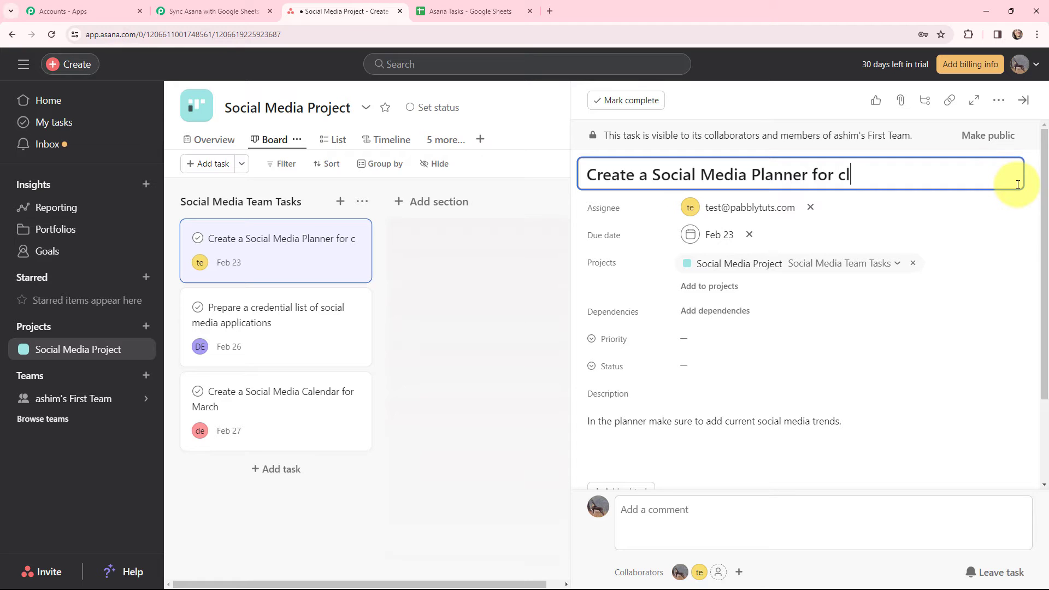
text(clients)
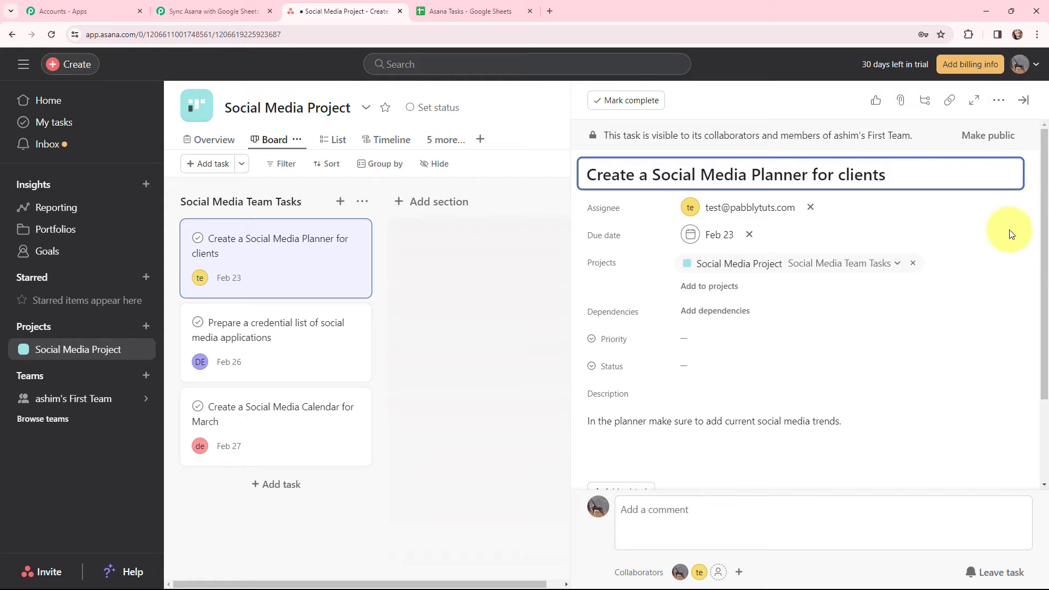
click(501, 328)
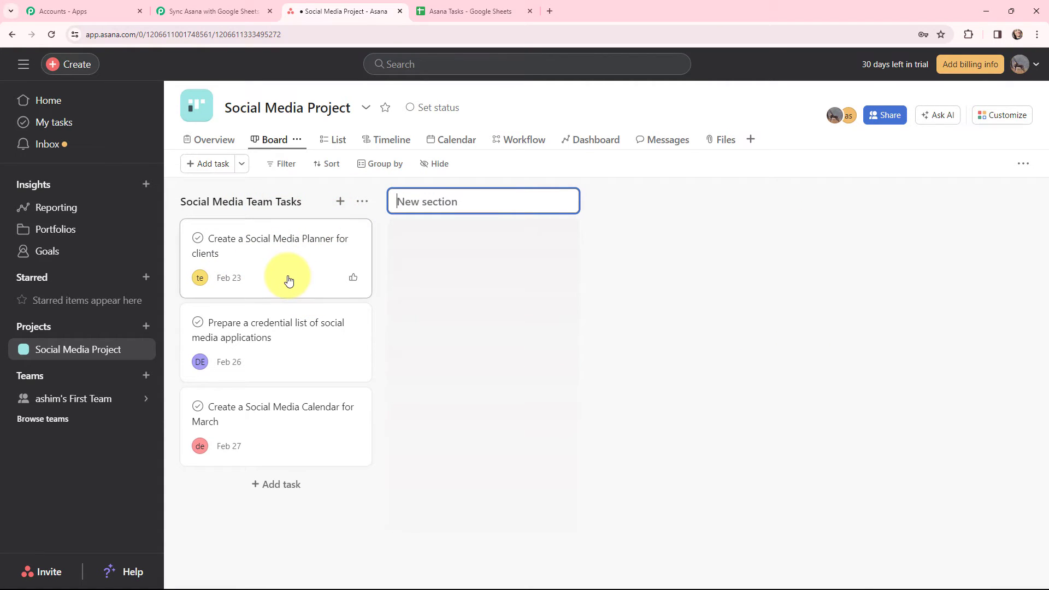
Step: Switch back to Pabbly Connect and examine the trigger's captured response for the change action, changed field and updated task name
click(198, 3)
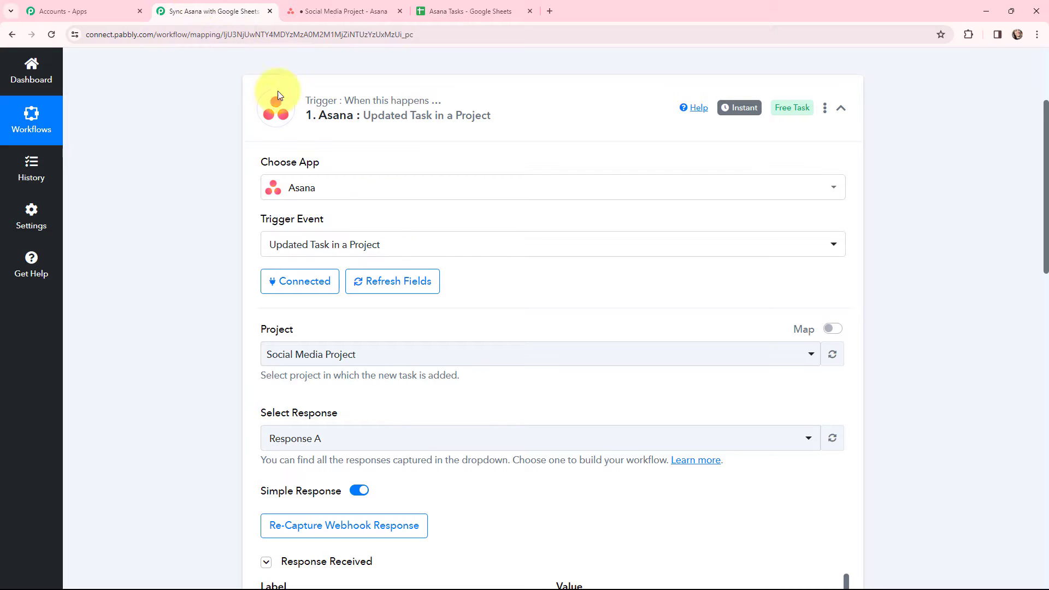
scroll(501, 297, down, 5)
scroll(538, 289, down, 3)
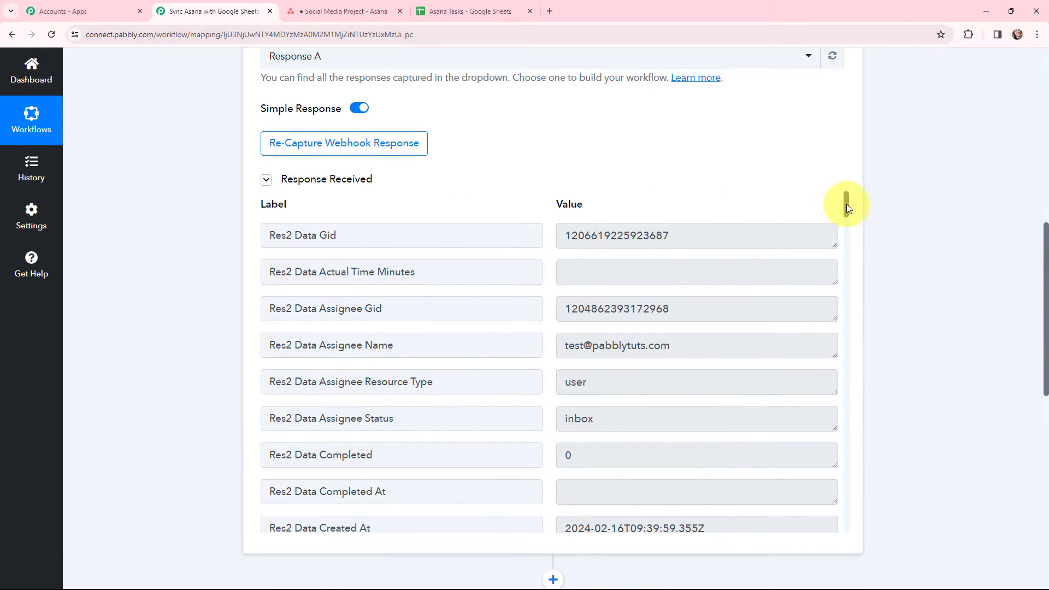
drag(846, 204, 846, 519)
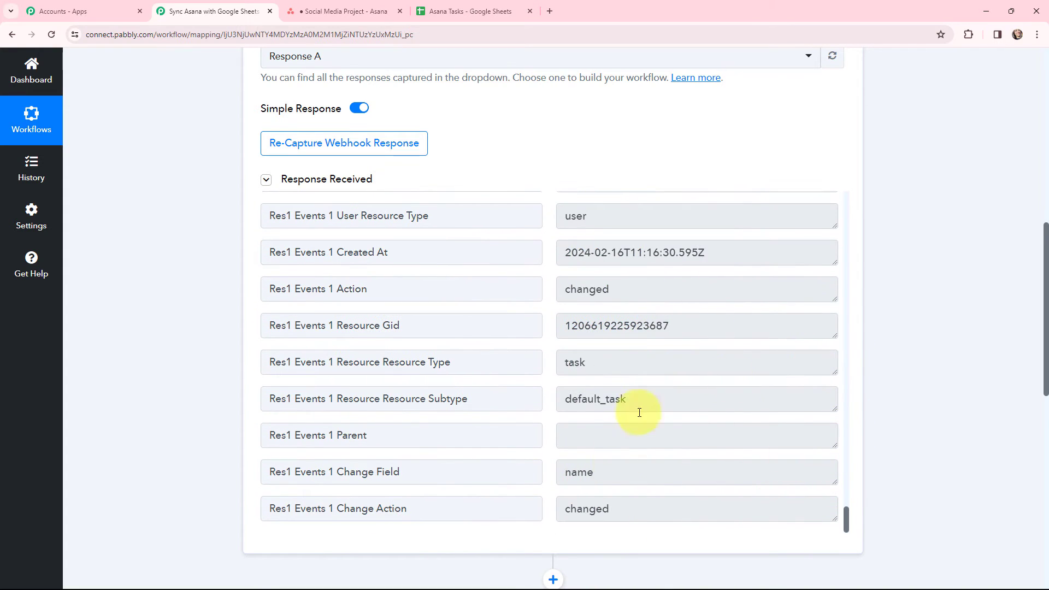
click(617, 511)
drag(614, 508, 555, 508)
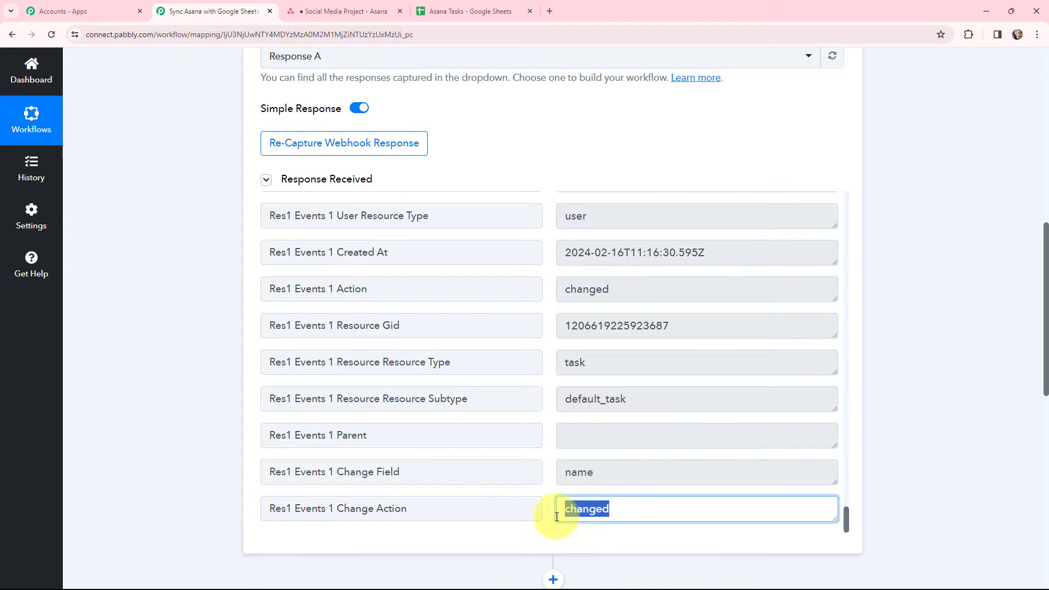
click(598, 472)
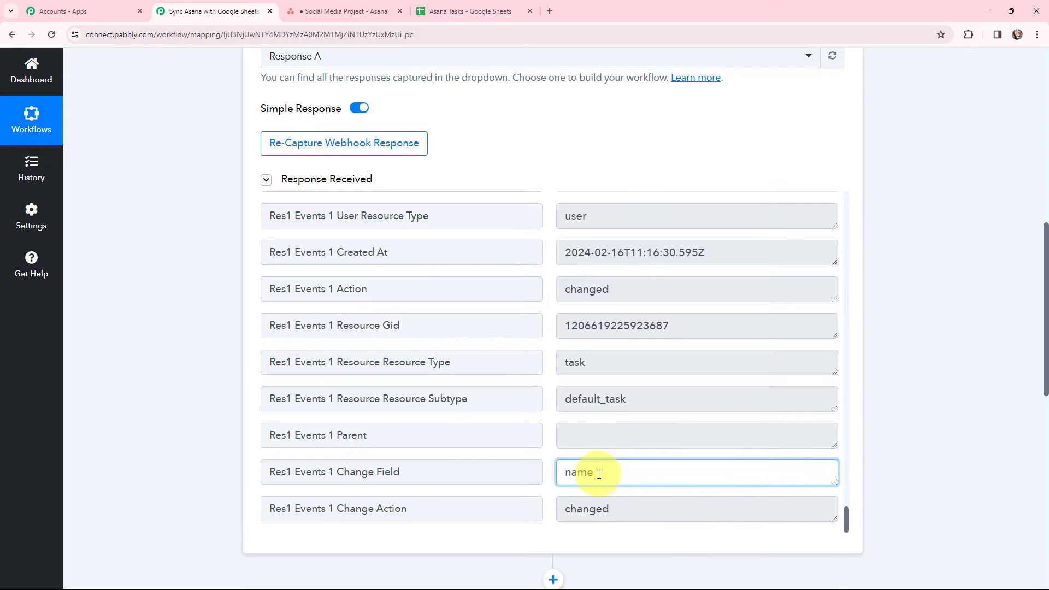
drag(597, 472, 555, 473)
drag(849, 523, 861, 425)
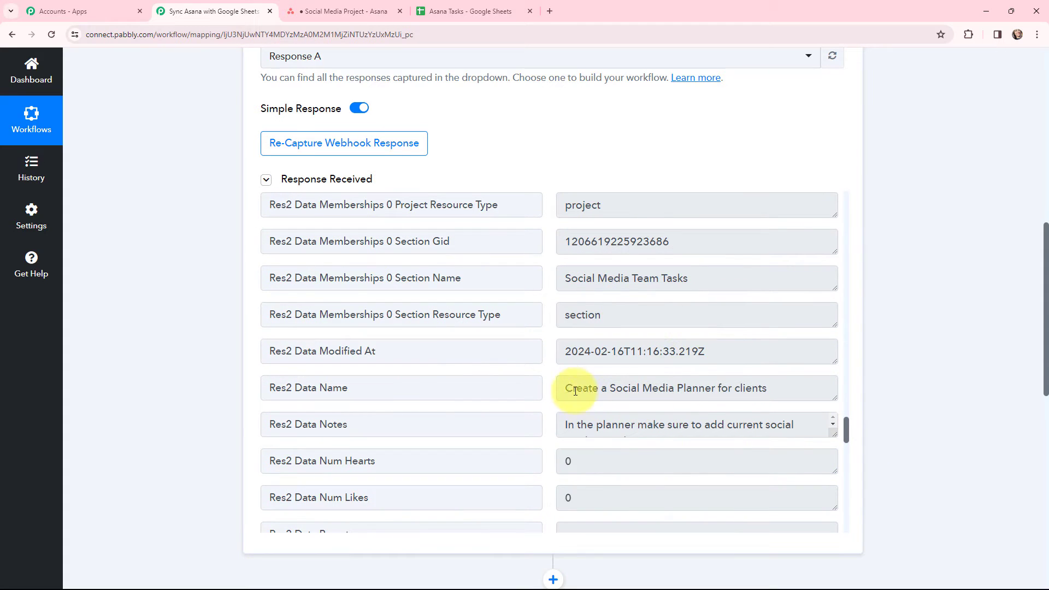
drag(566, 387, 771, 388)
click(960, 346)
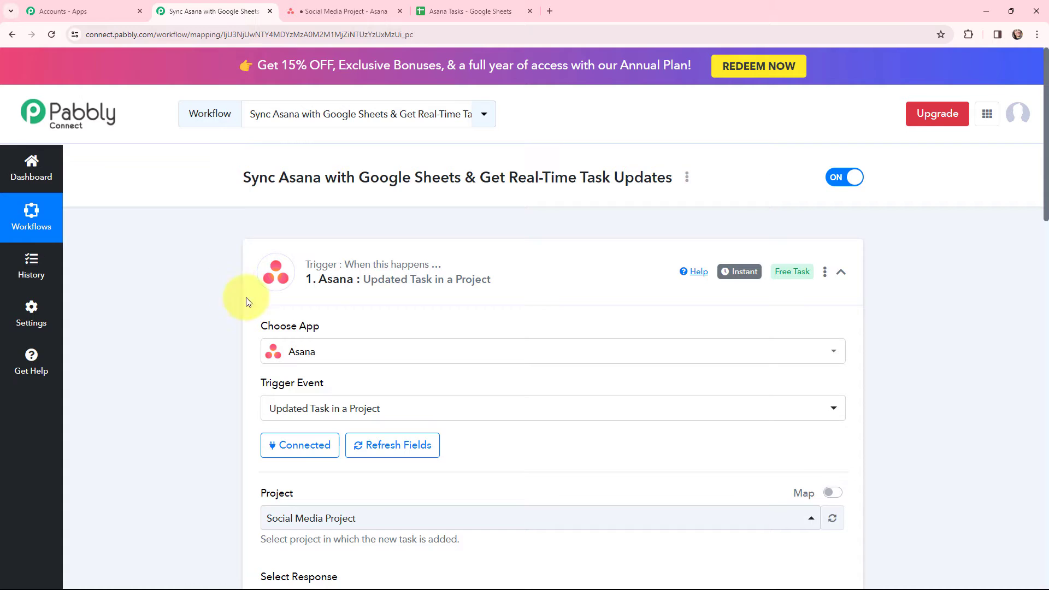
Step: Collapse the Asana trigger and insert a Google Sheets action directly after it with the Lookup Spreadsheet Rows V1 event
mouse_move(733, 279)
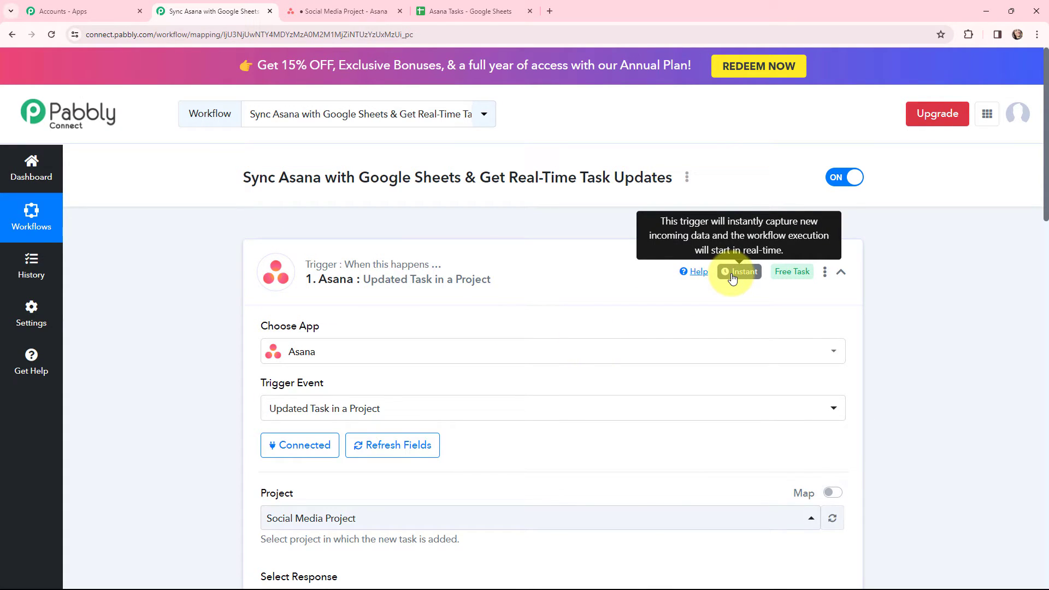
click(258, 262)
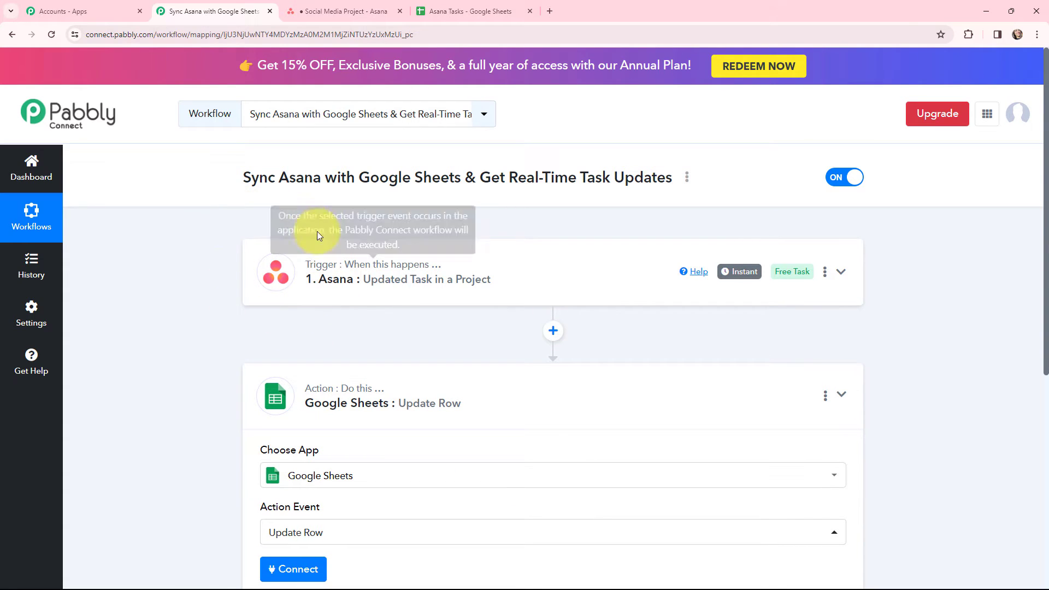
click(465, 12)
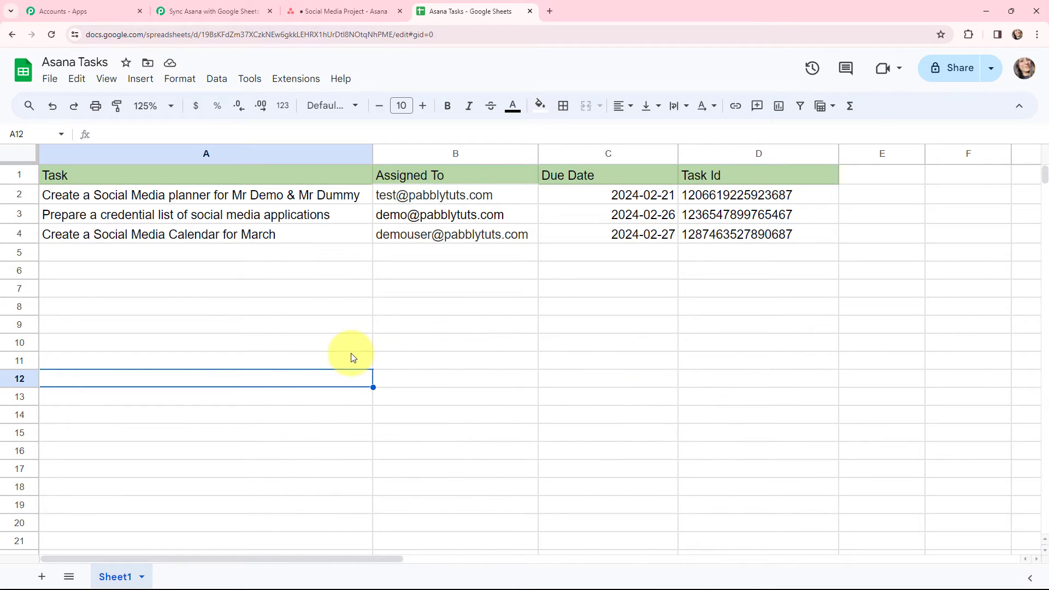
click(210, 11)
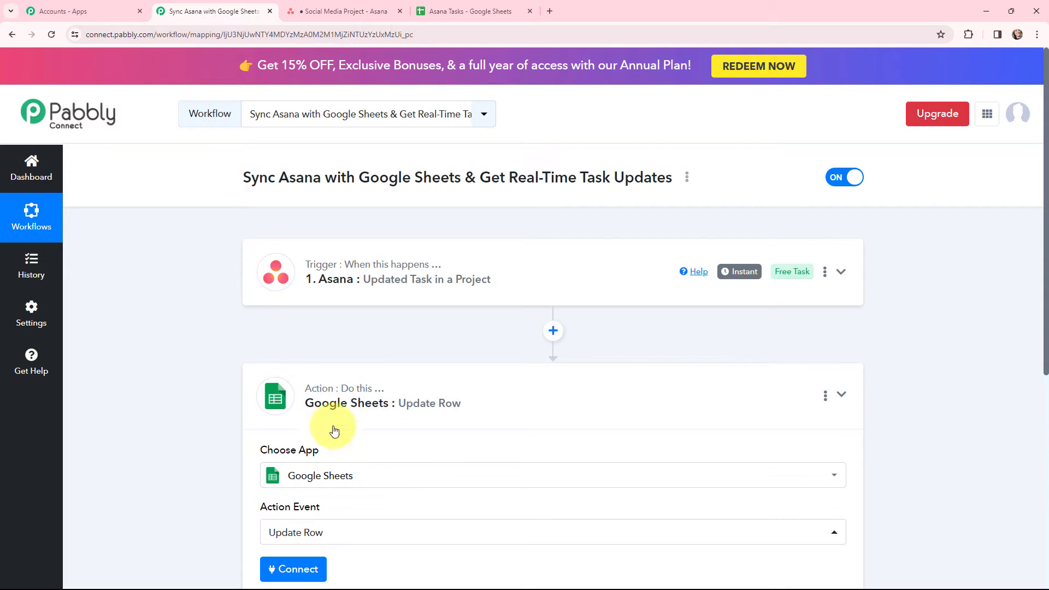
click(555, 331)
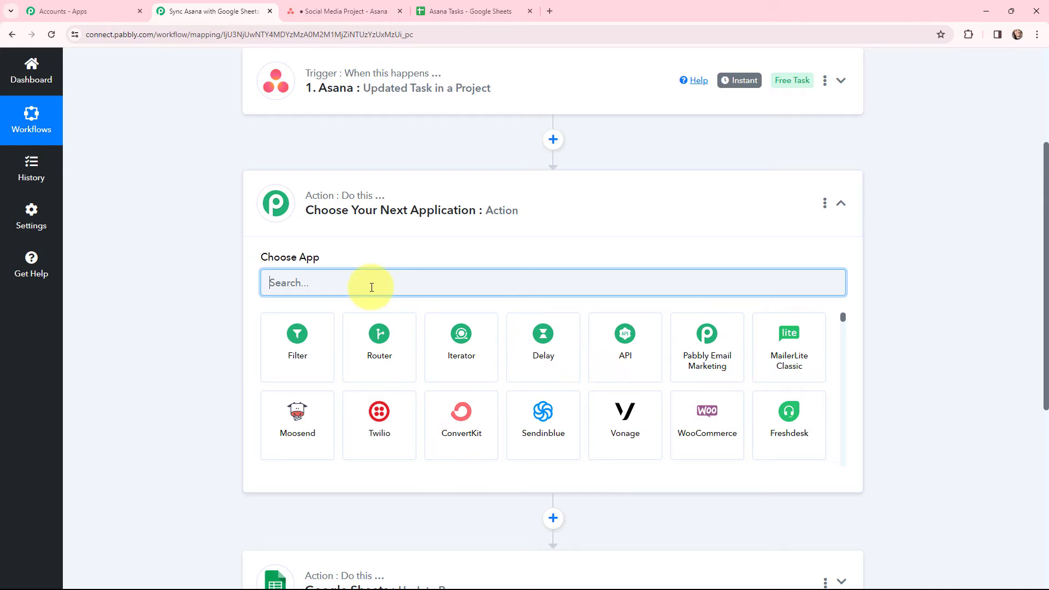
text(googl)
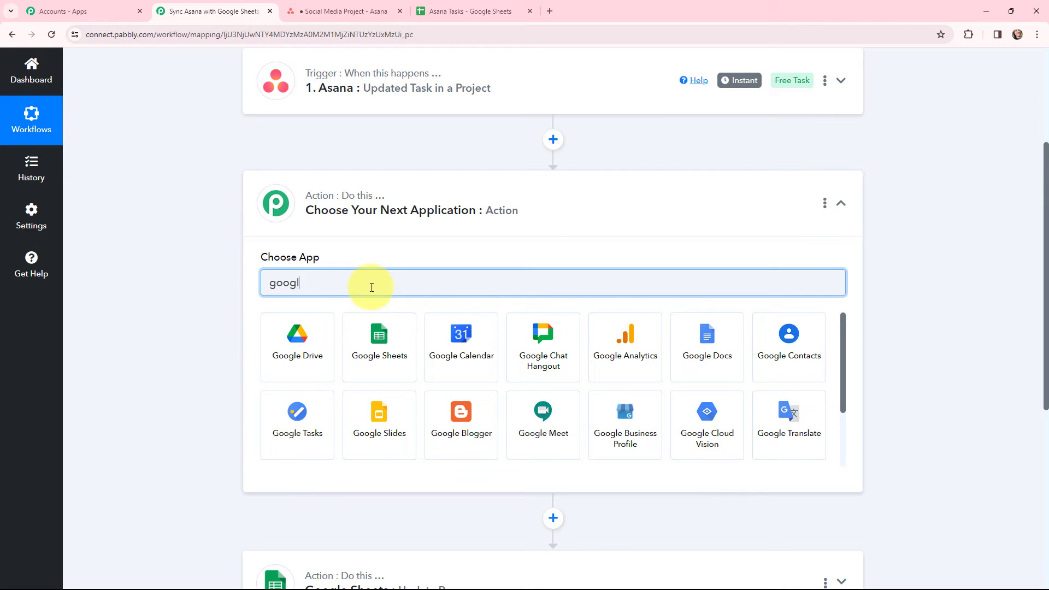
text(e s)
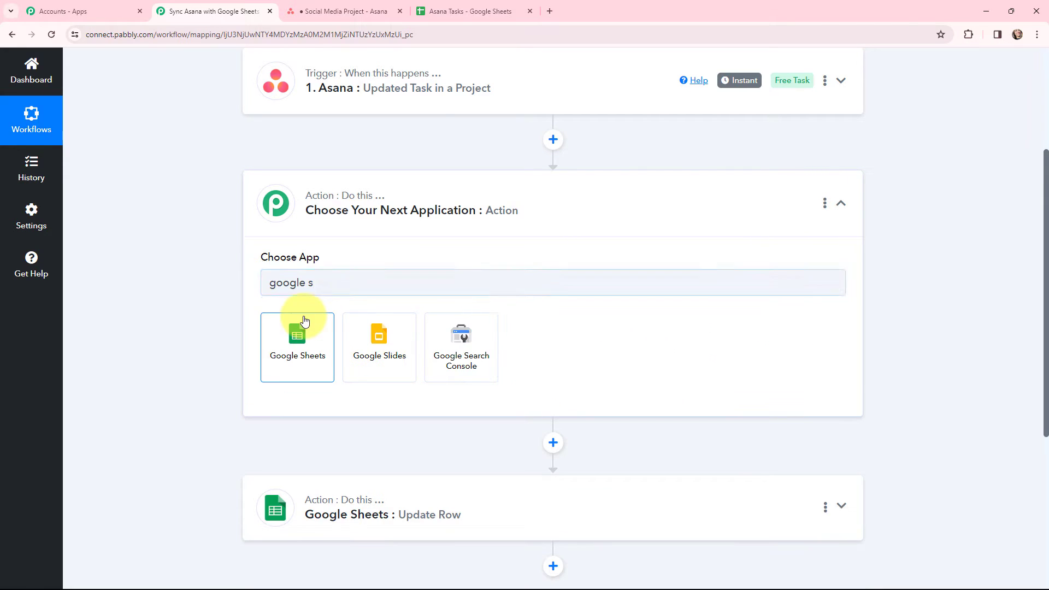
click(300, 328)
click(317, 344)
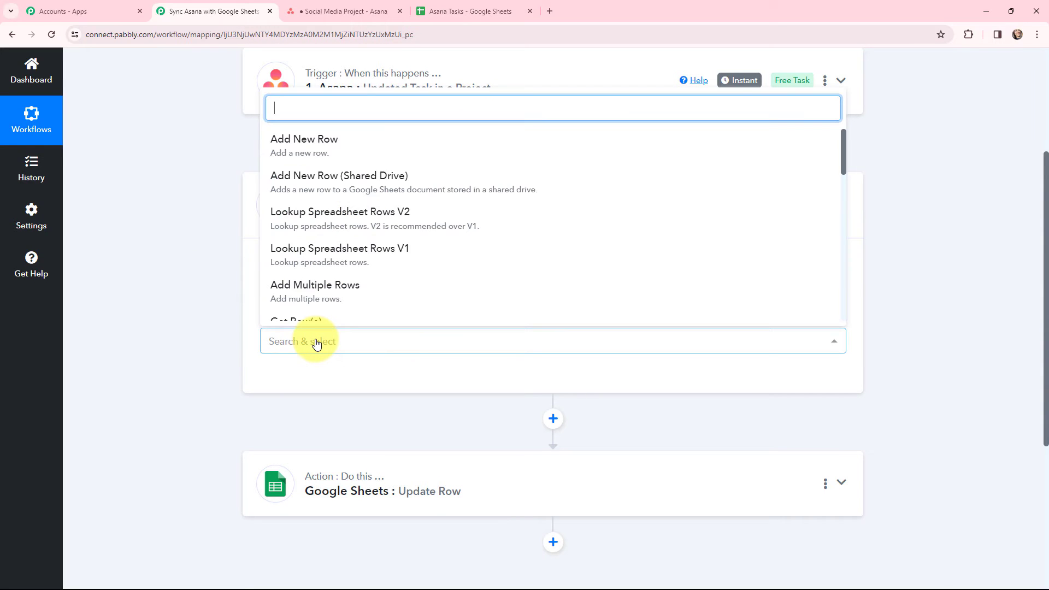
click(349, 262)
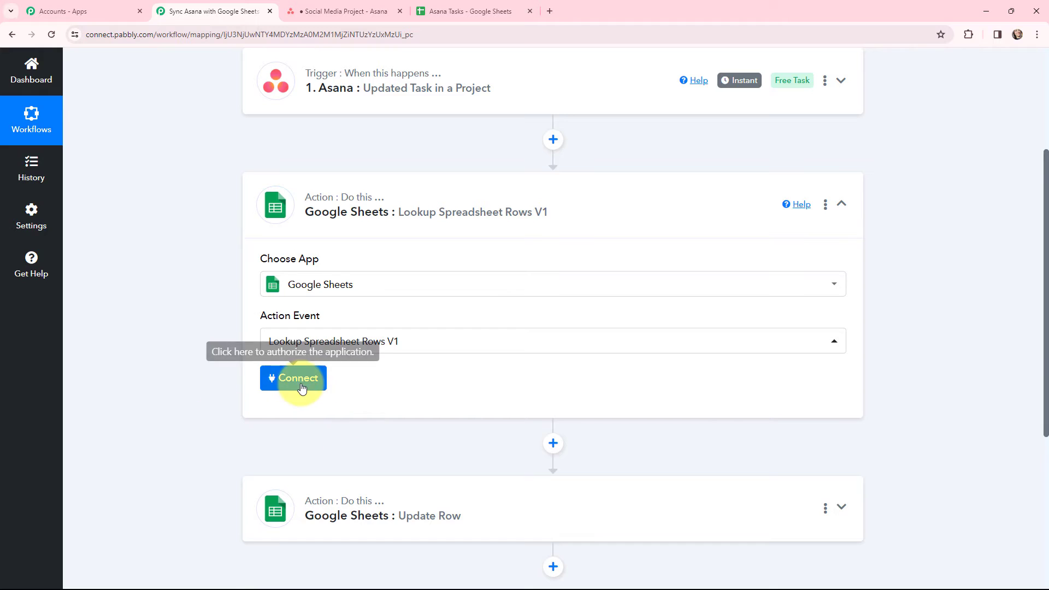
Step: Connect the lookup action to Google Sheets through a new connection, allowing Pabbly Connect access to the Google account
click(262, 378)
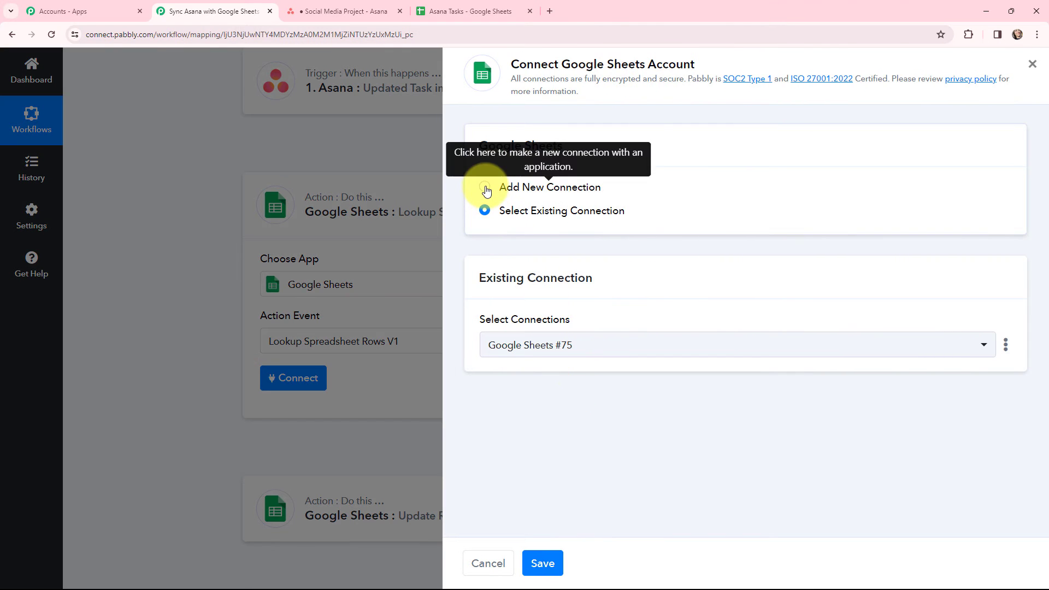
click(485, 187)
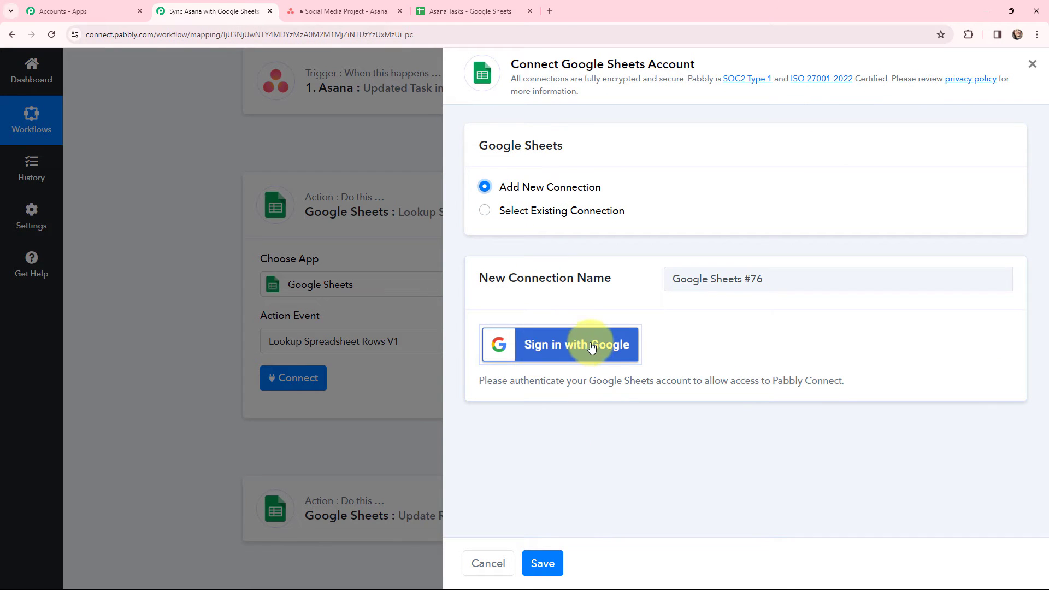
click(542, 348)
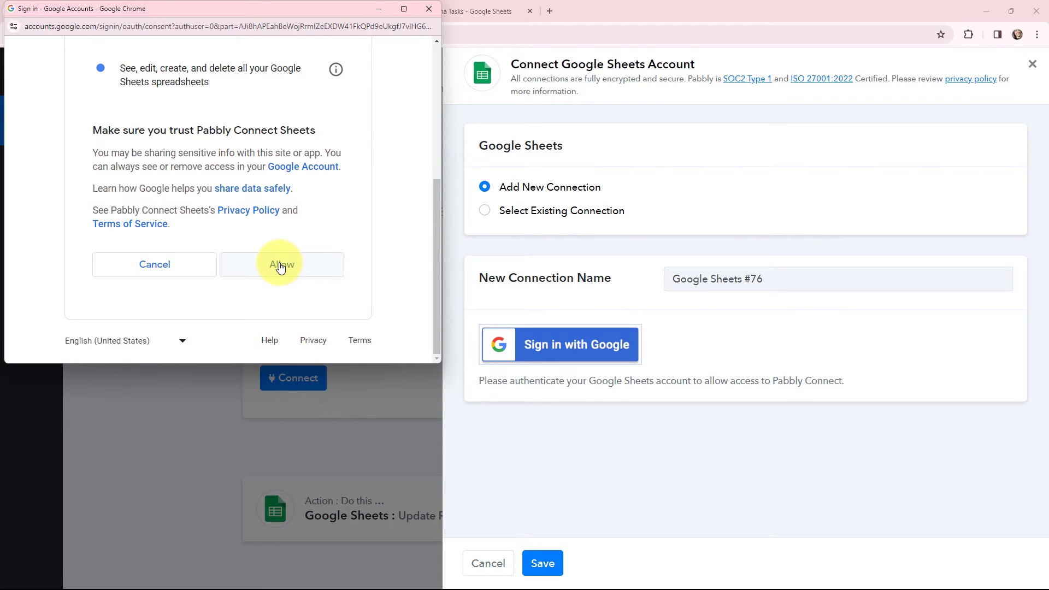
click(280, 267)
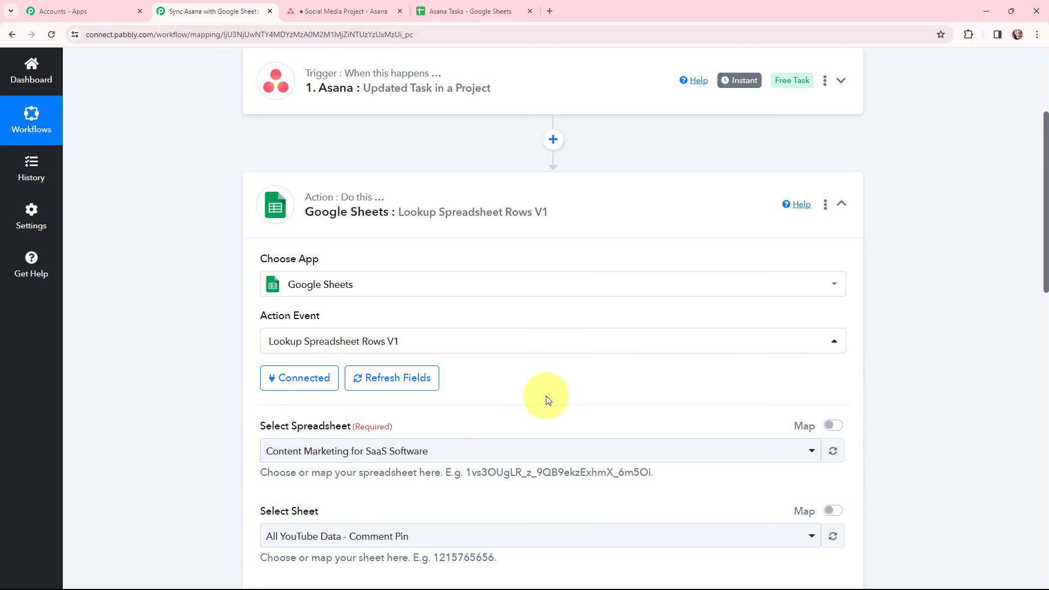
Step: Check the file and sheet names in Google Sheets, and select Asana Tasks as the lookup action's spreadsheet in Pabbly Connect
scroll(192, 326, down, 1)
scroll(192, 331, down, 1)
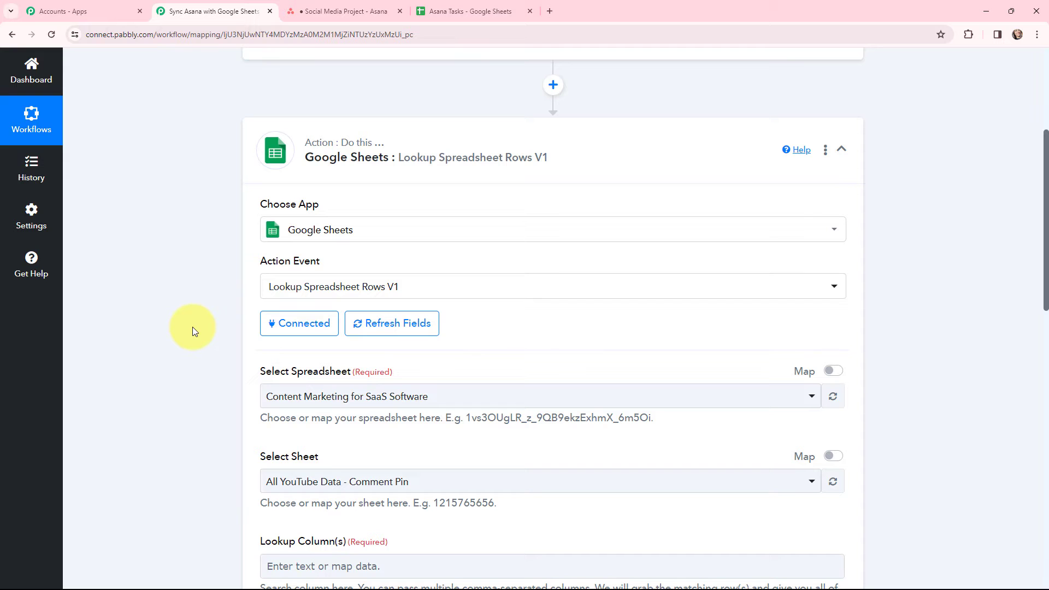
click(479, 11)
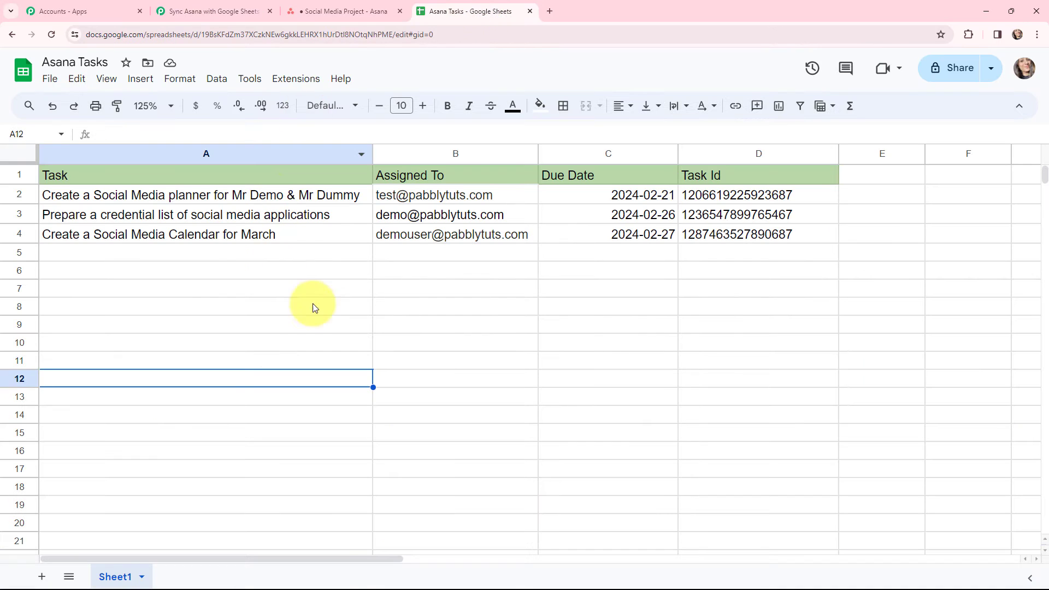
click(211, 9)
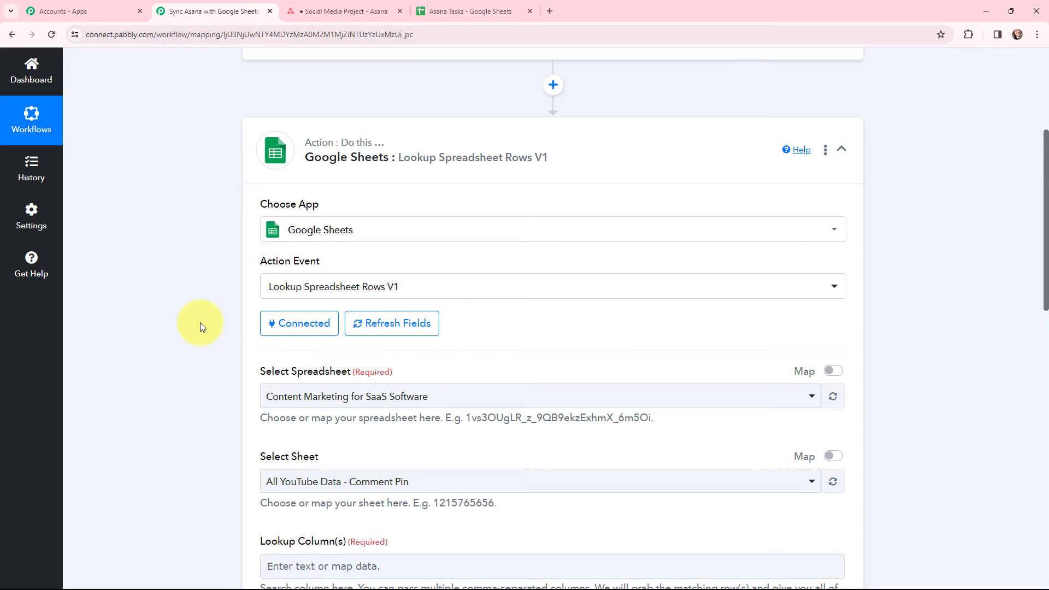
scroll(200, 322, down, 2)
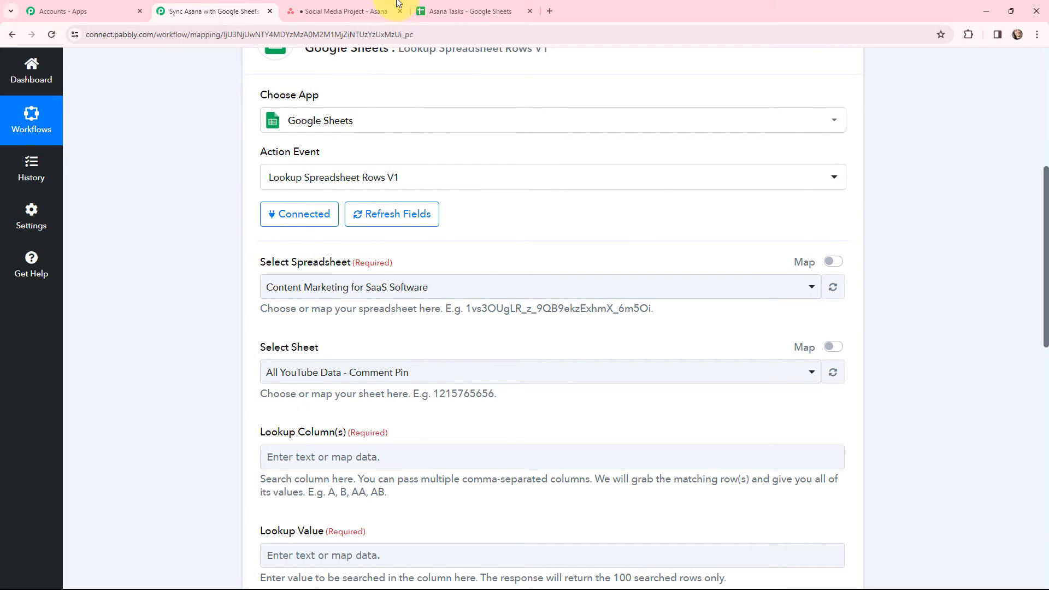
click(447, 9)
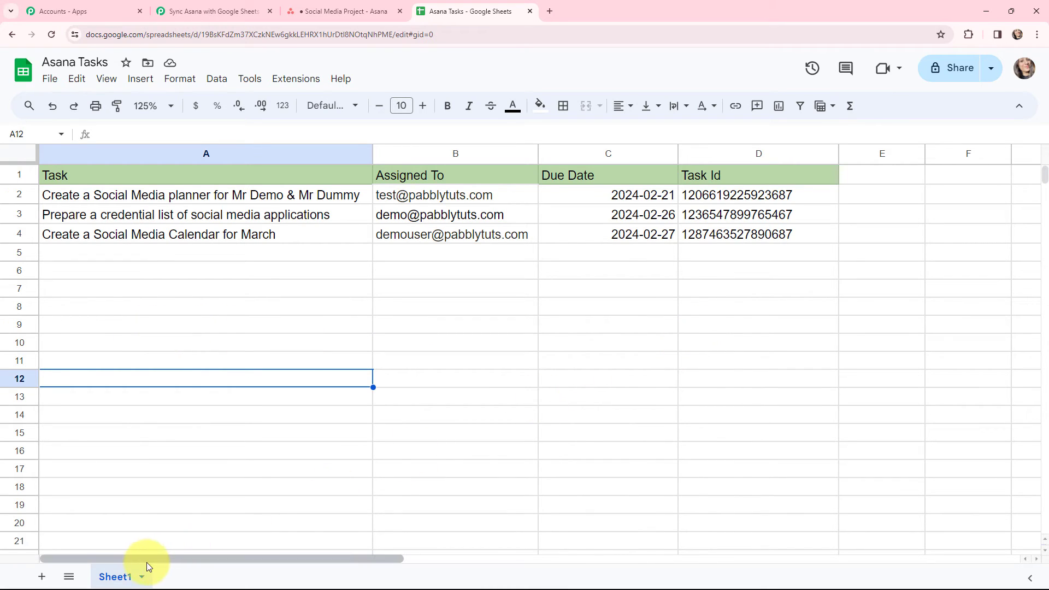
click(175, 9)
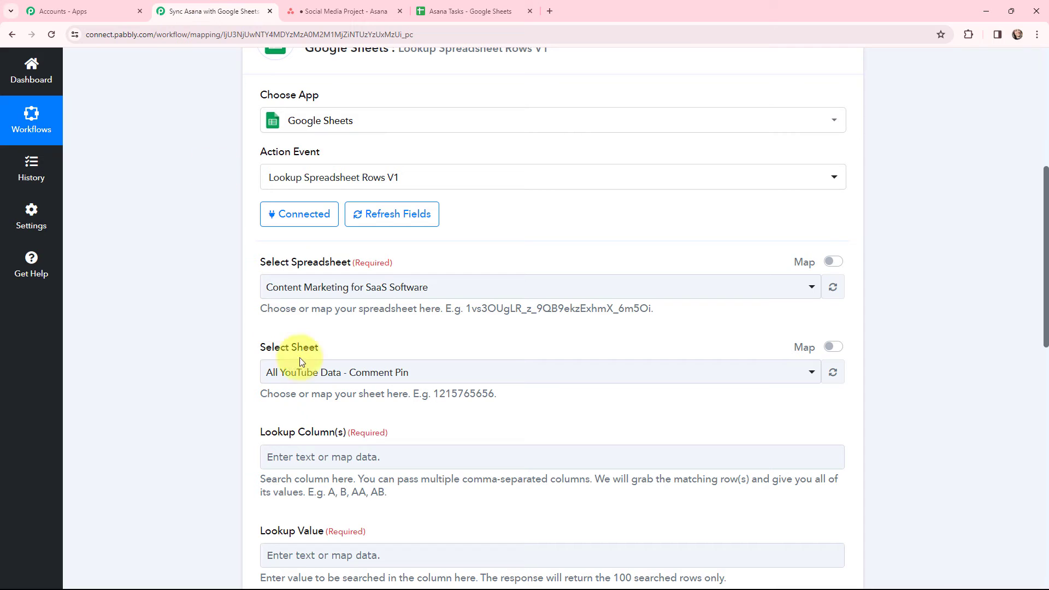
click(390, 286)
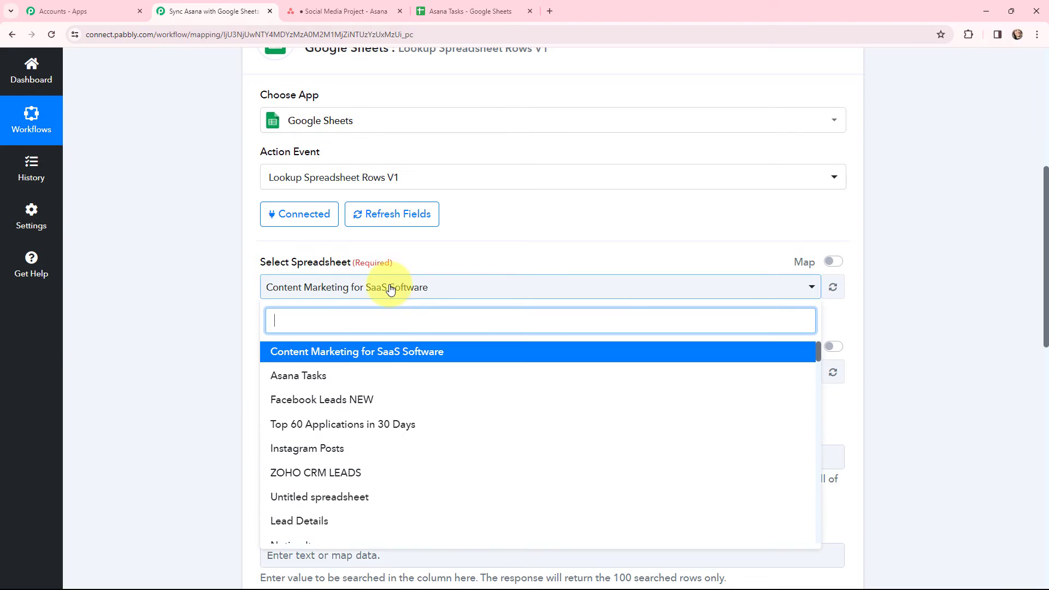
click(372, 373)
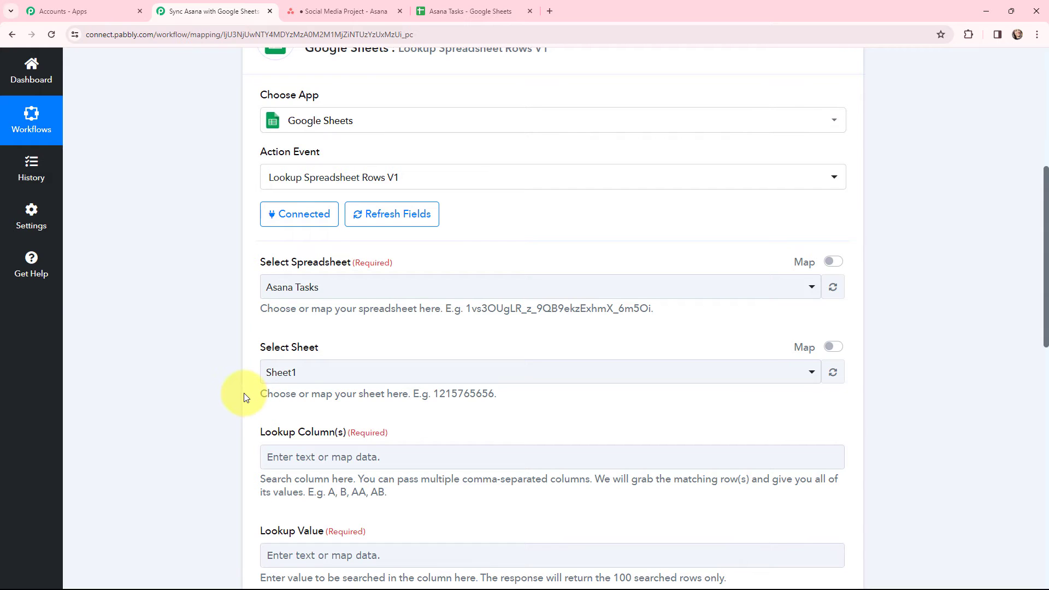
Step: Check the Task Id column's letter in Google Sheets and set the lookup column to d in Pabbly Connect
scroll(252, 402, down, 2)
scroll(244, 398, down, 1)
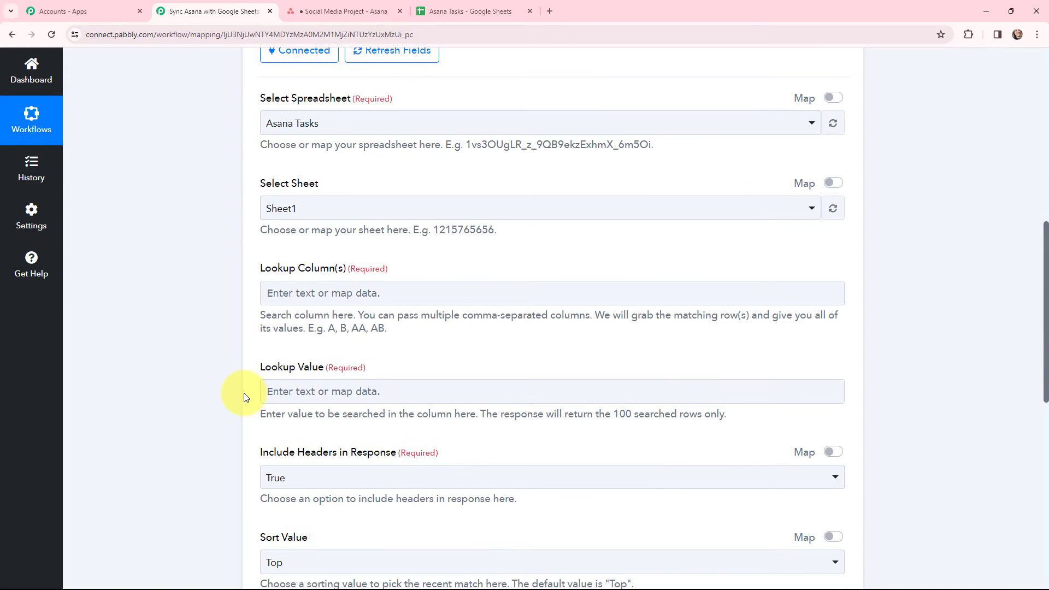
click(457, 11)
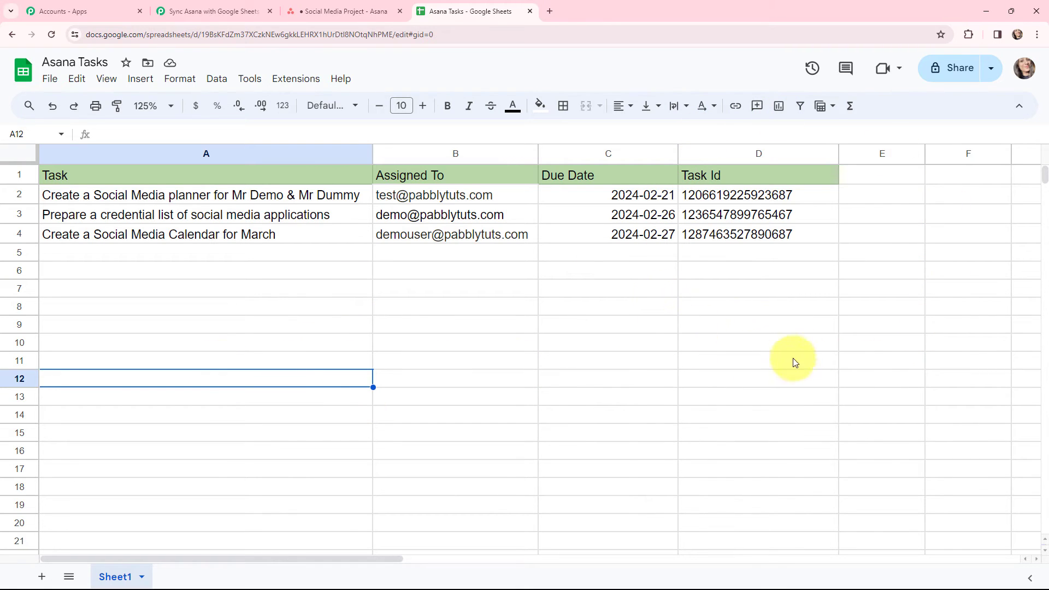
click(218, 11)
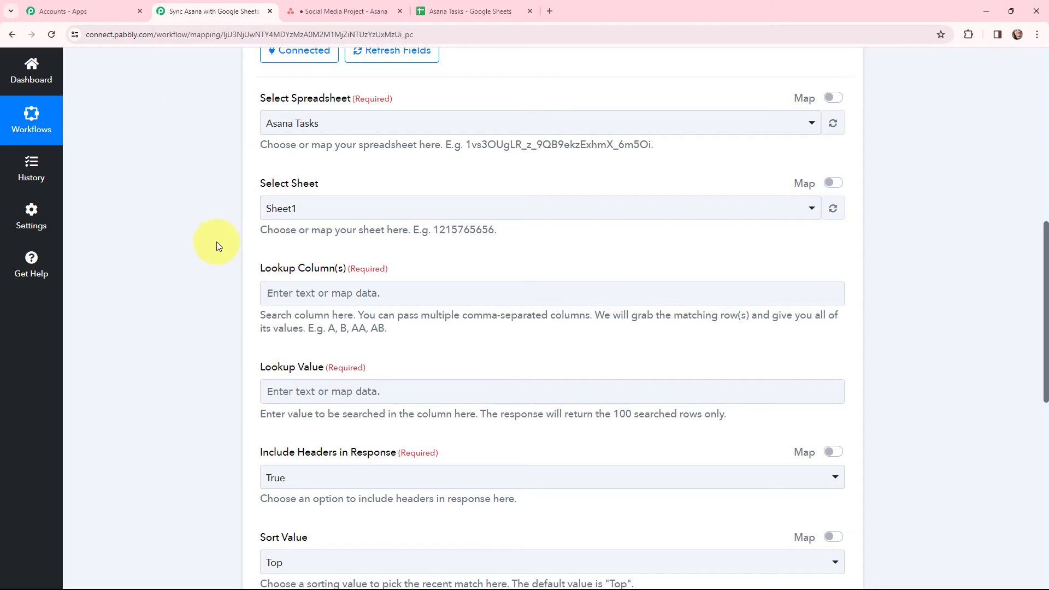
click(328, 291)
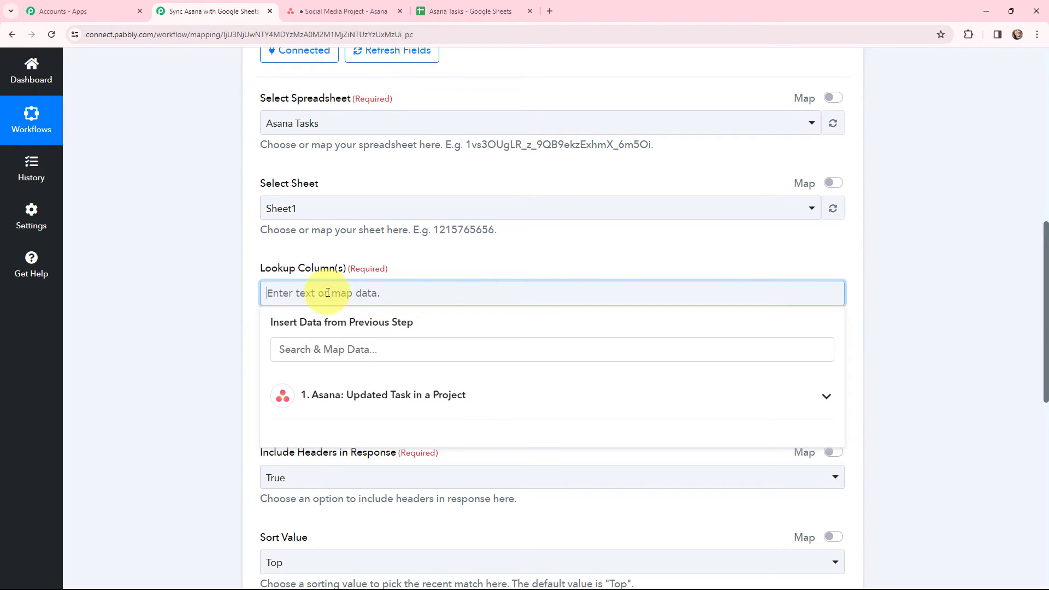
text(d)
click(214, 324)
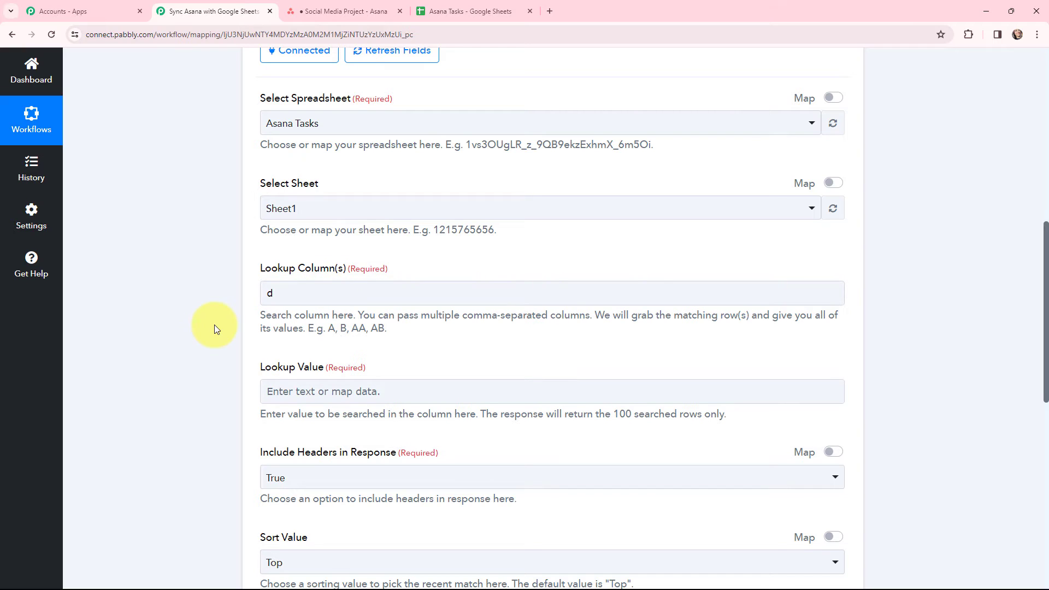
Step: Map the Lookup Value to the Asana trigger's Res2 Data Gid
click(397, 392)
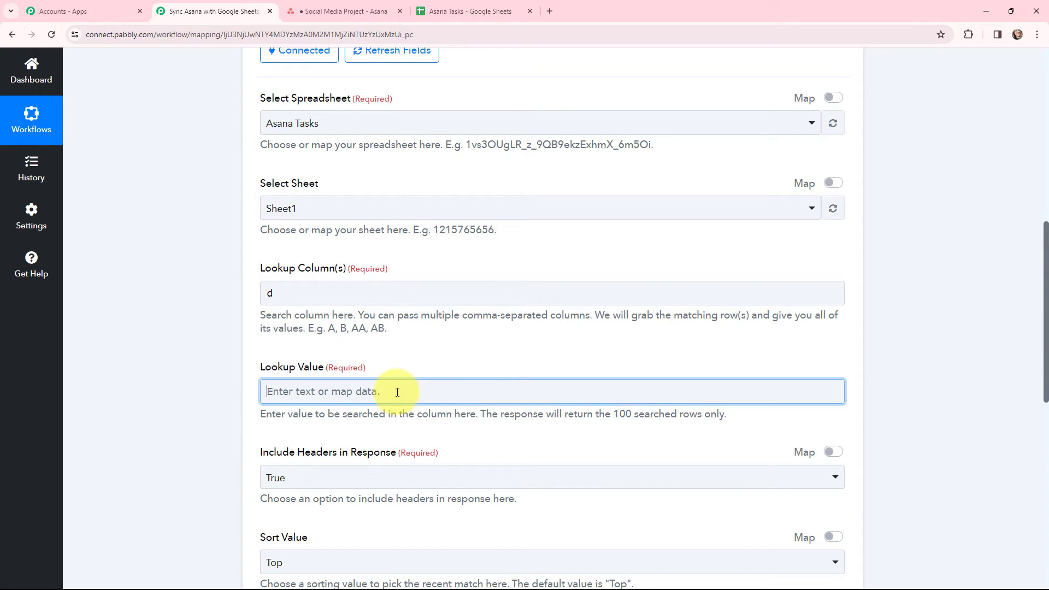
scroll(421, 343, down, 2)
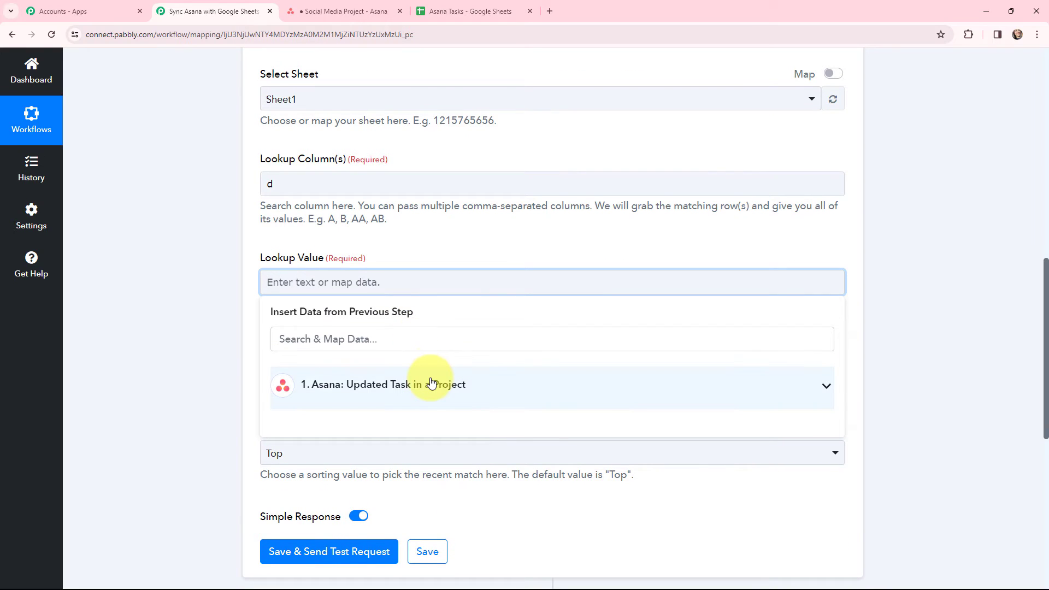
click(429, 383)
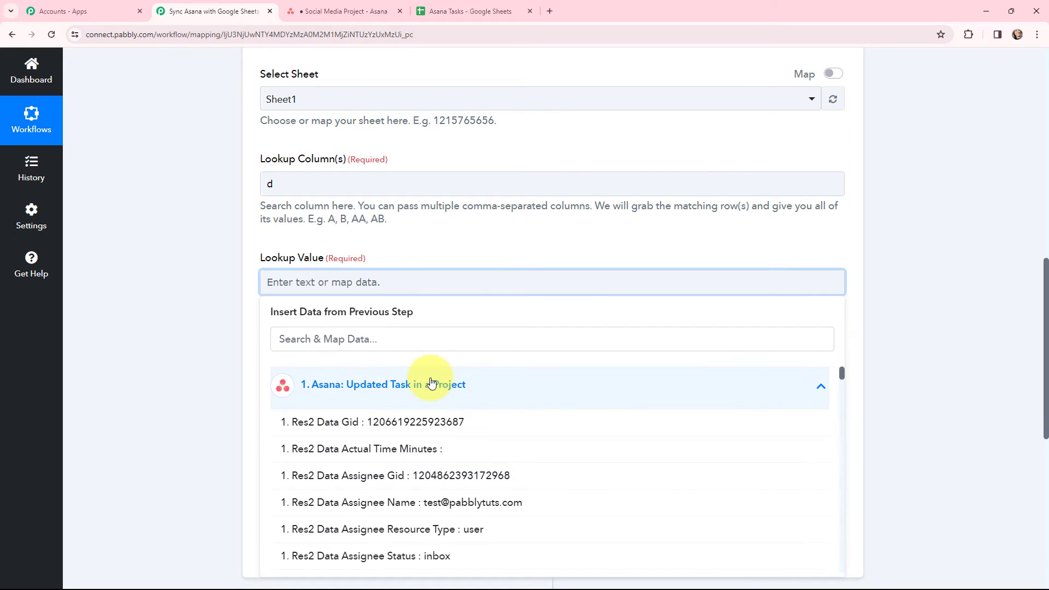
click(432, 427)
click(236, 297)
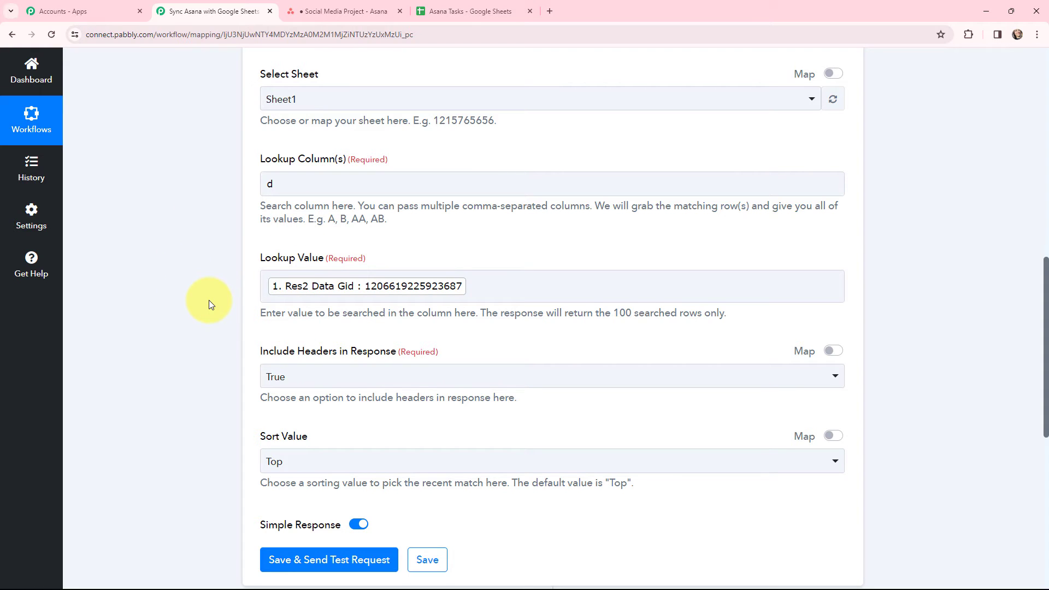
Step: Check the Task Id values in Google Sheets, and save the lookup action in Pabbly Connect with a test request
scroll(209, 304, up, 1)
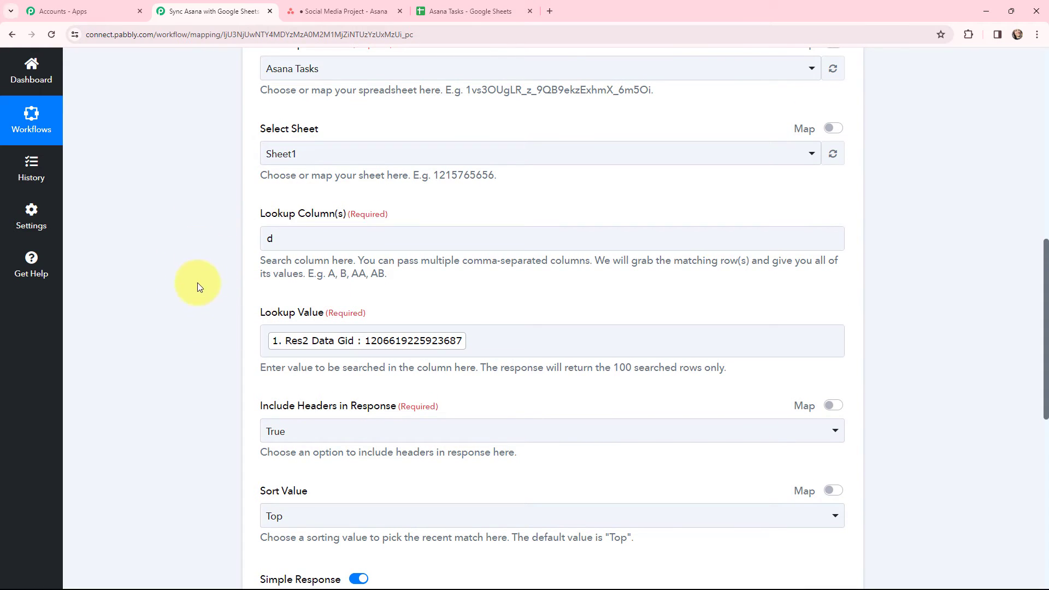
click(437, 10)
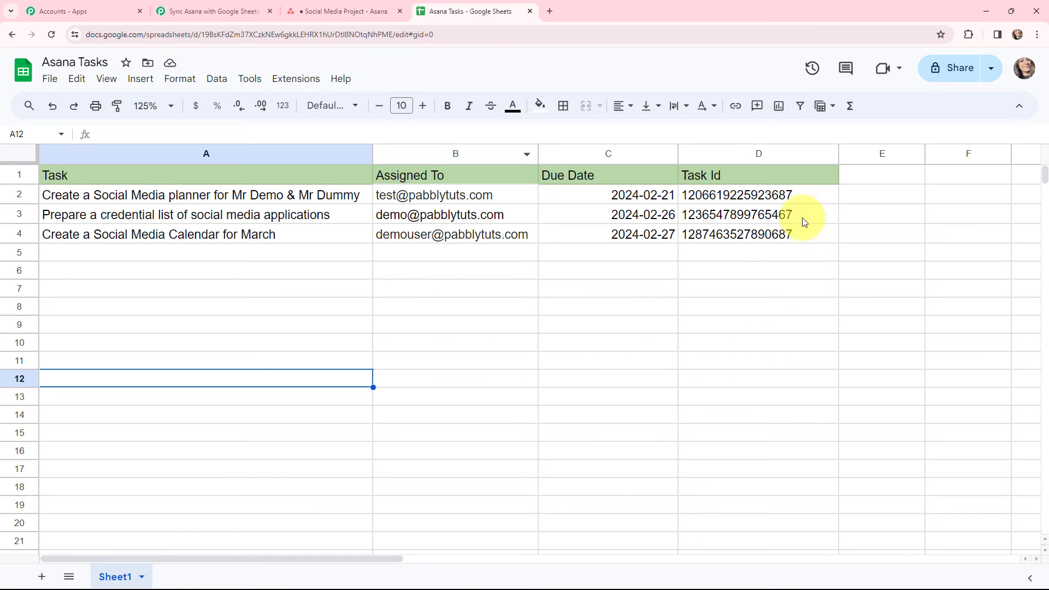
click(219, 11)
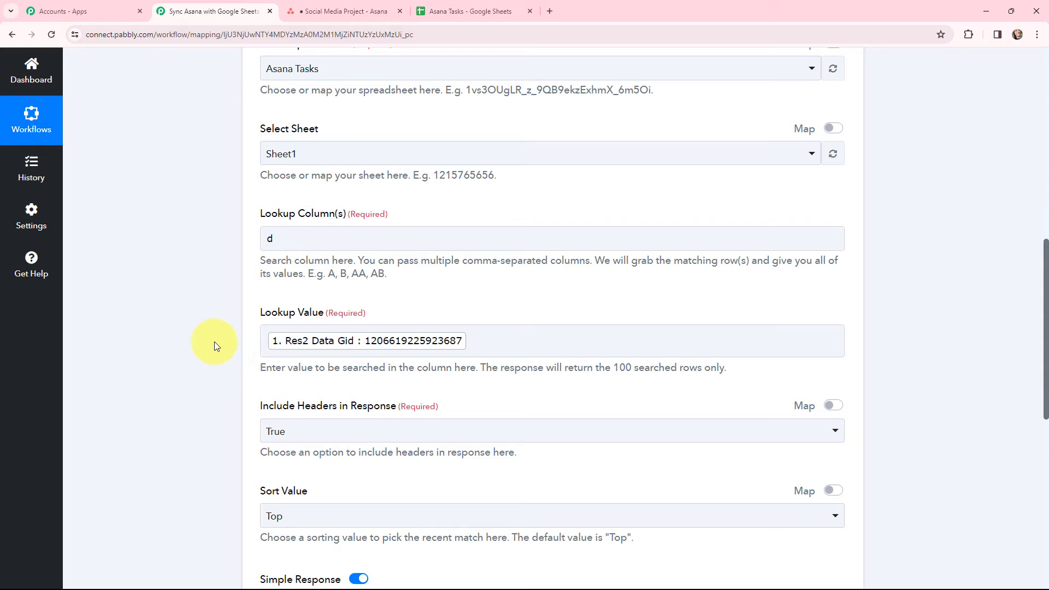
scroll(214, 342, down, 2)
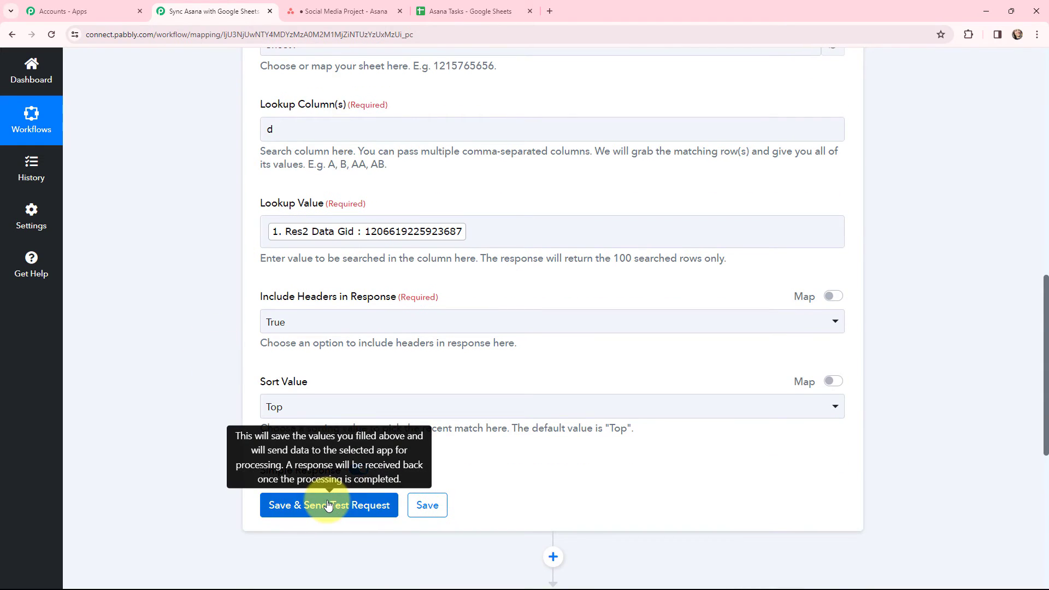
click(327, 505)
Step: Examine the lookup response's row index and enlarge the RowValue Task value to read its full text
scroll(532, 287, down, 5)
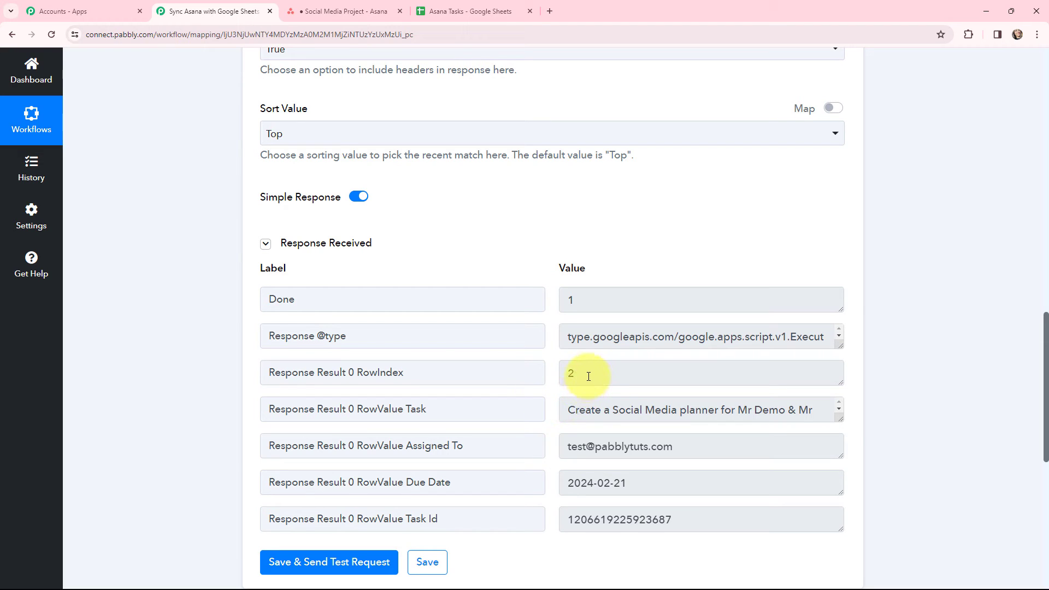
drag(590, 373, 567, 373)
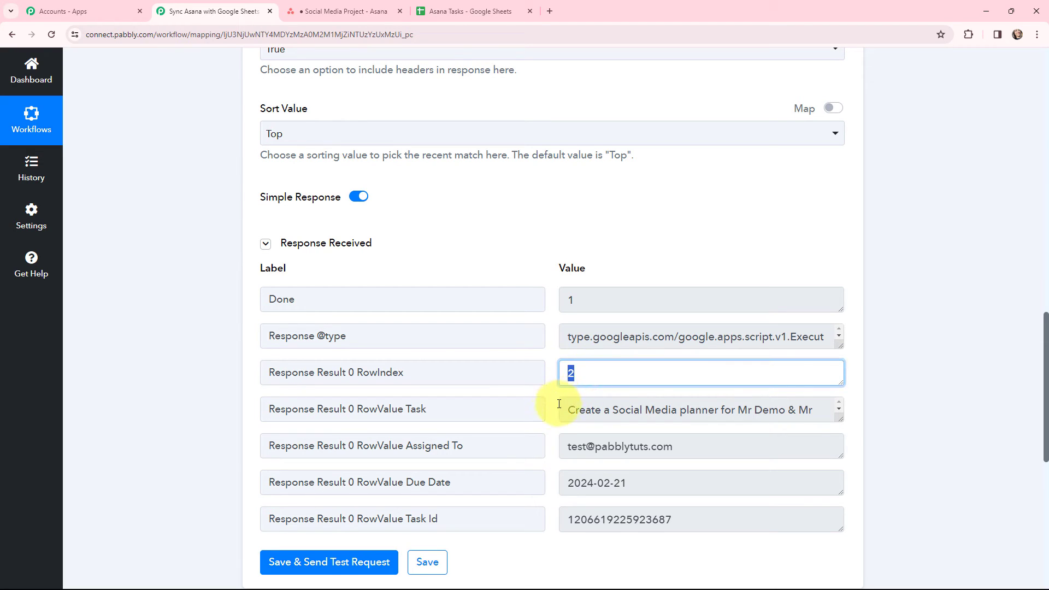
drag(566, 409, 816, 410)
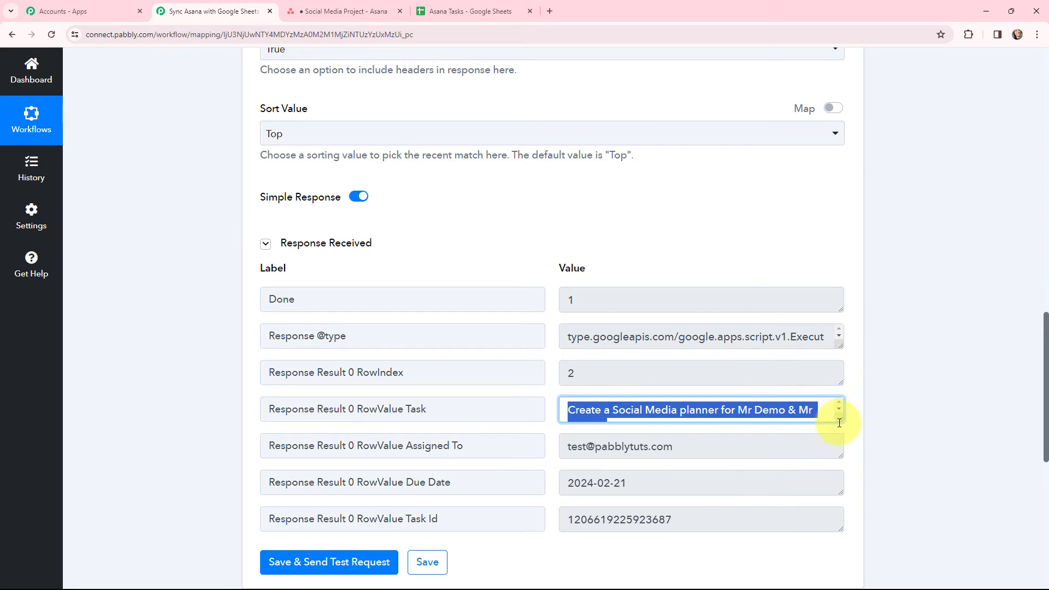
drag(841, 418, 839, 436)
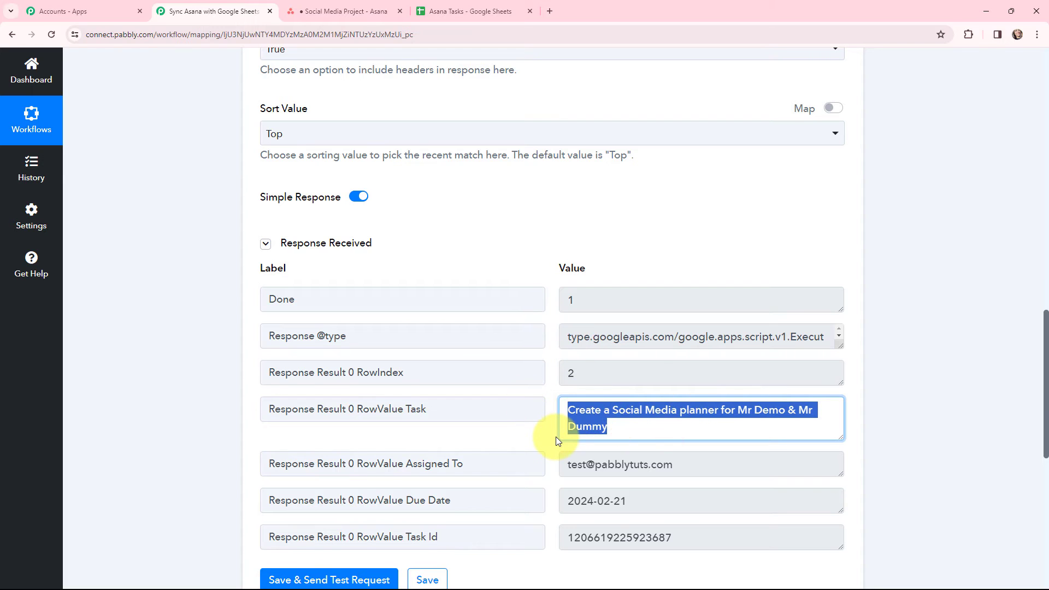
Step: Expand the Google Sheets Update Row action and connect it through the existing connection Google Sheets #76
scroll(556, 437, down, 5)
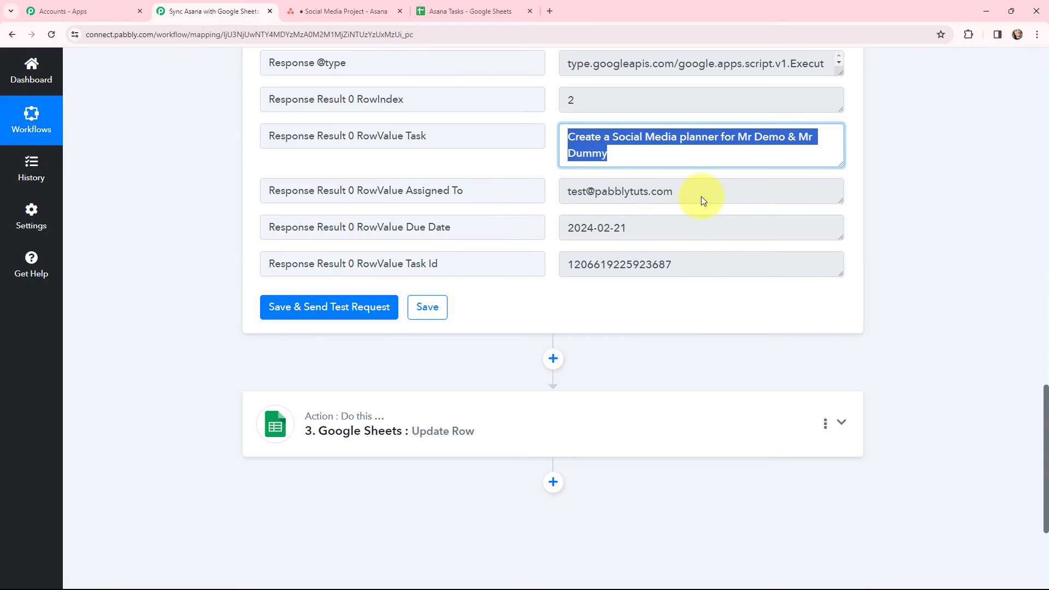
click(466, 421)
click(286, 386)
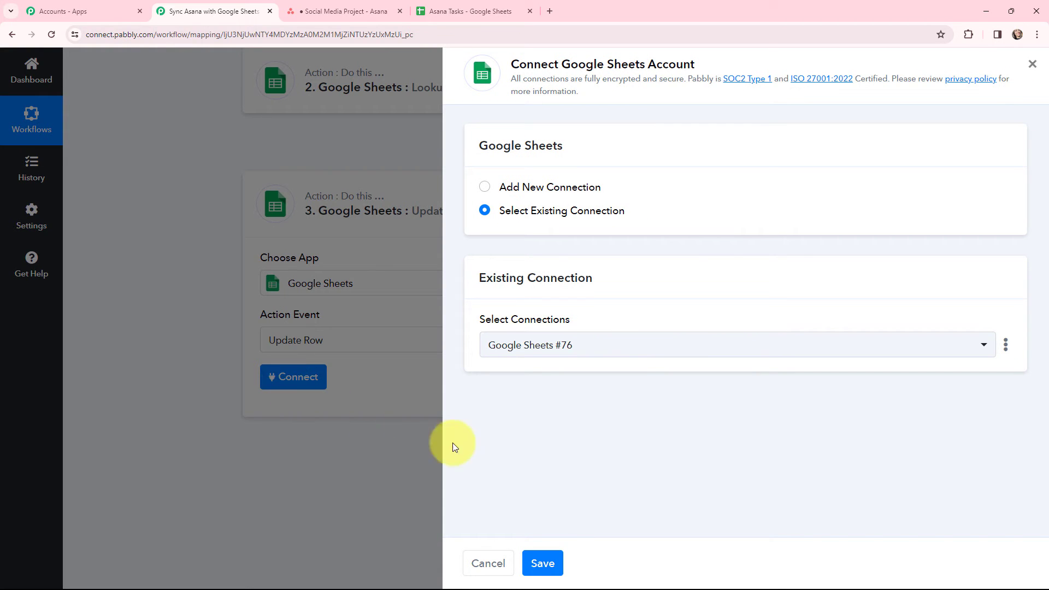
click(544, 562)
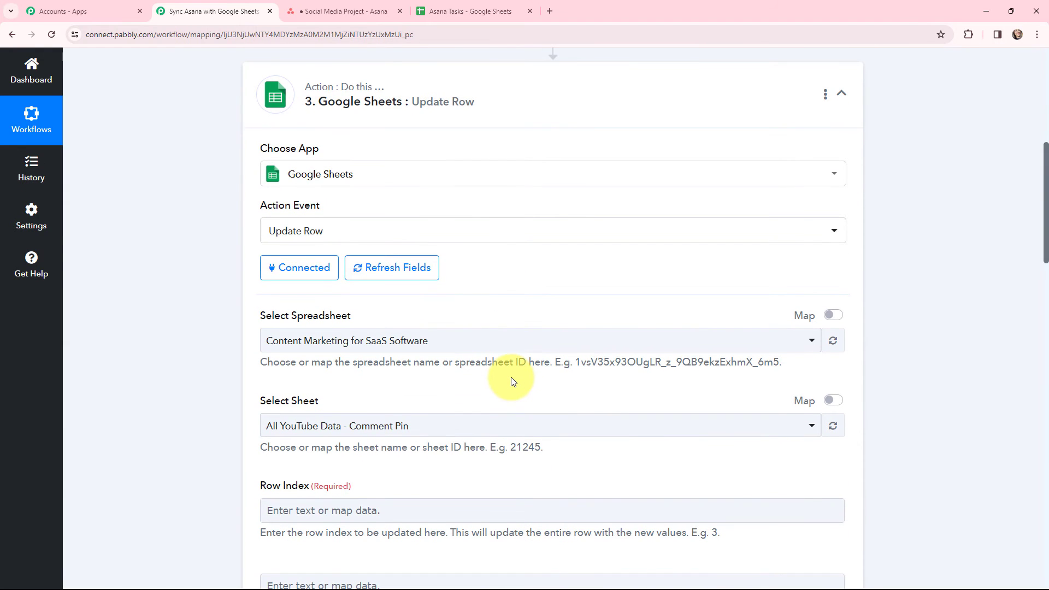
Step: Select Asana Tasks as the spreadsheet for the Update Row action
click(437, 343)
click(282, 164)
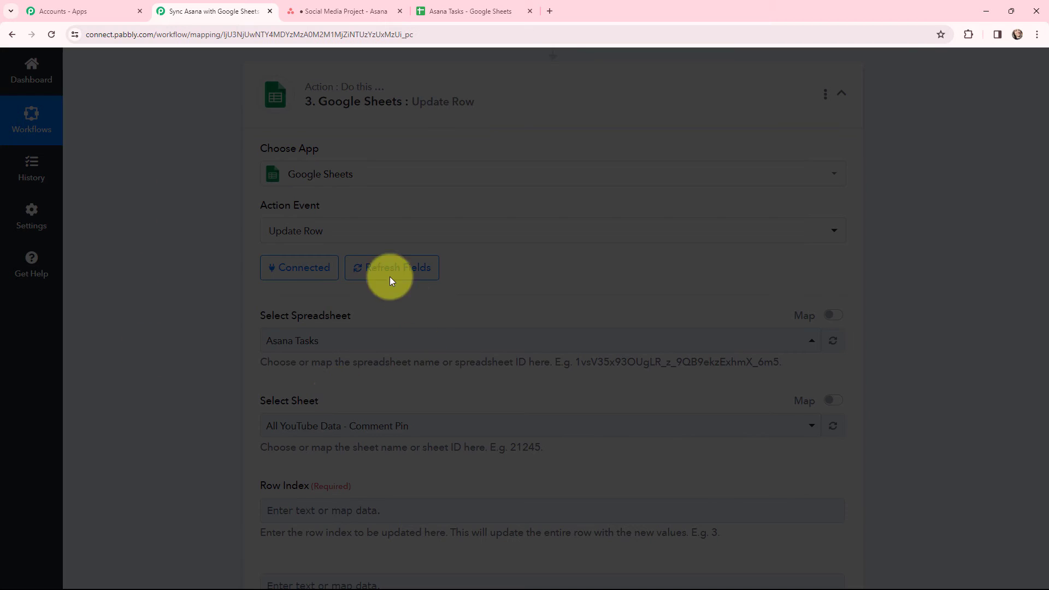
scroll(343, 378, down, 1)
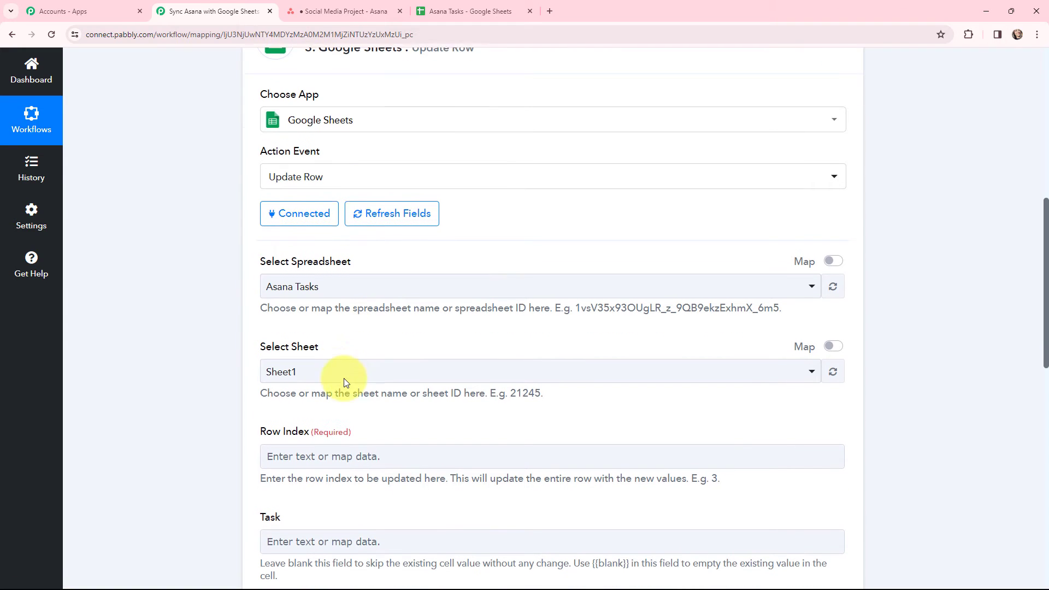
Step: Map the Update Row action's Row Index to the lookup step's Response Result 0 RowIndex
scroll(228, 346, down, 4)
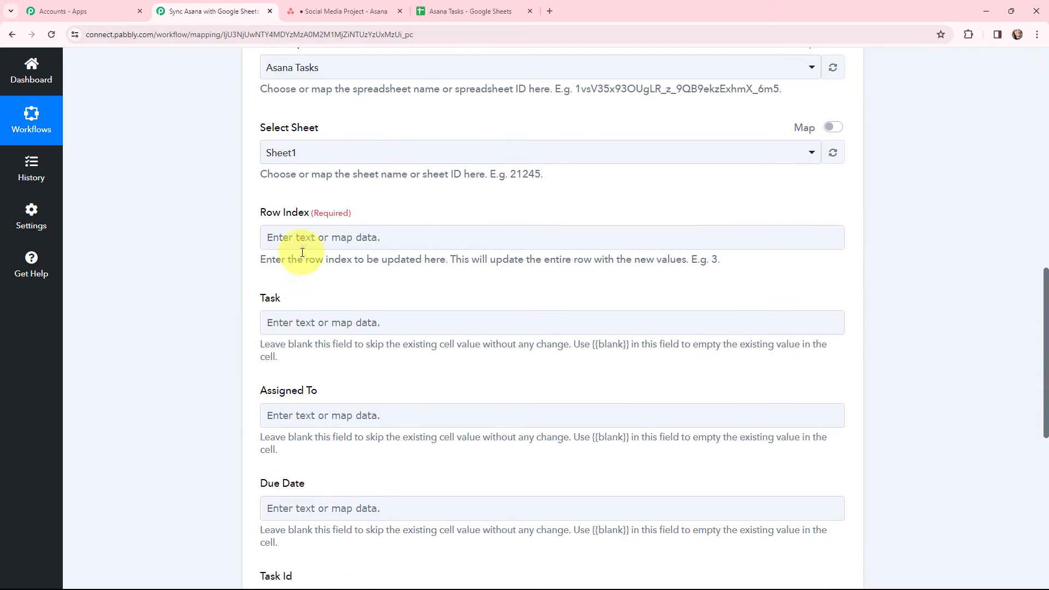
click(303, 243)
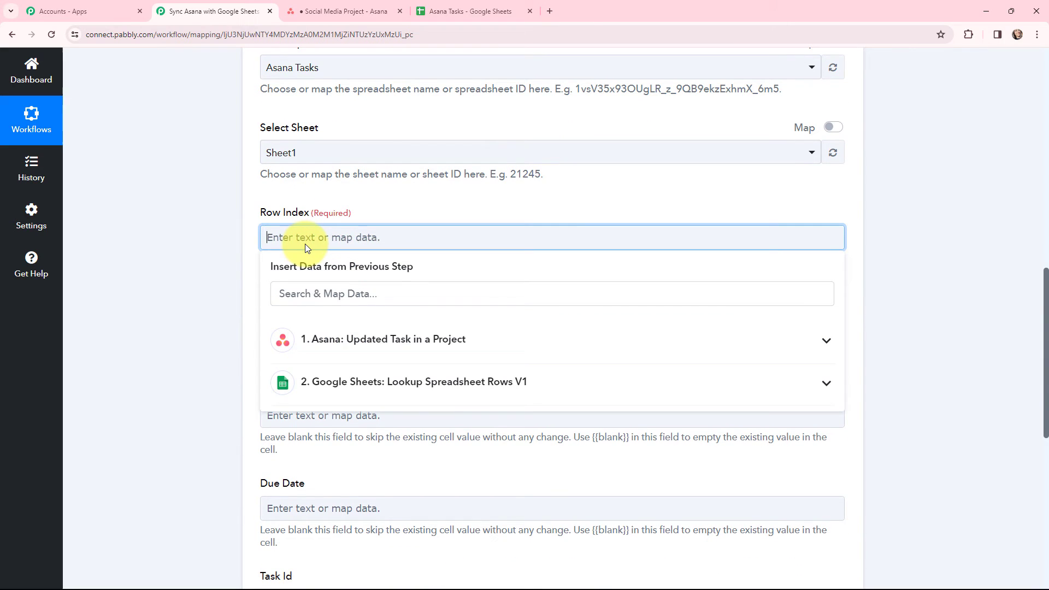
click(320, 380)
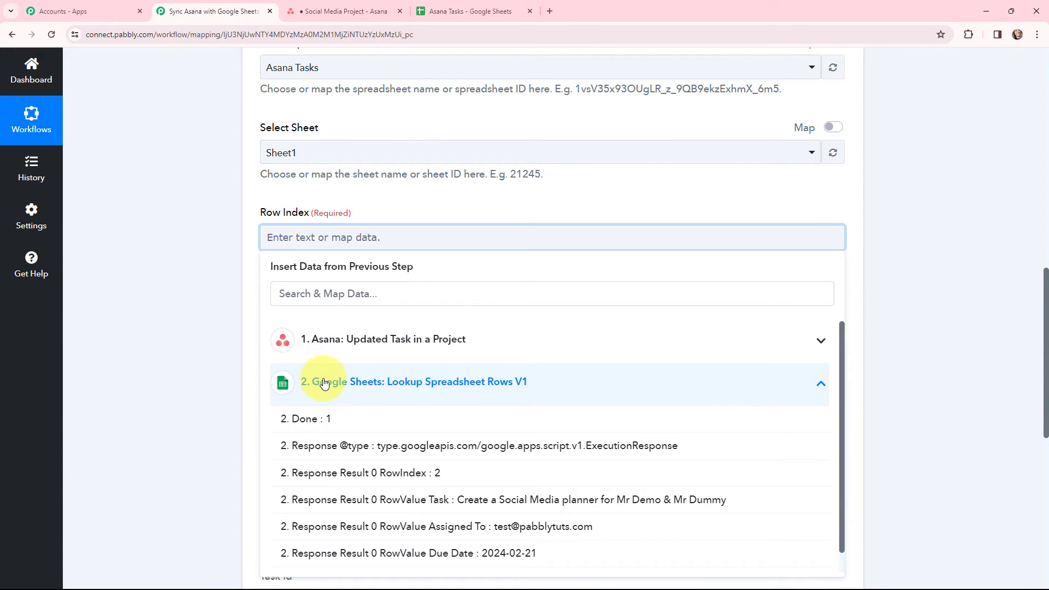
click(428, 474)
click(214, 294)
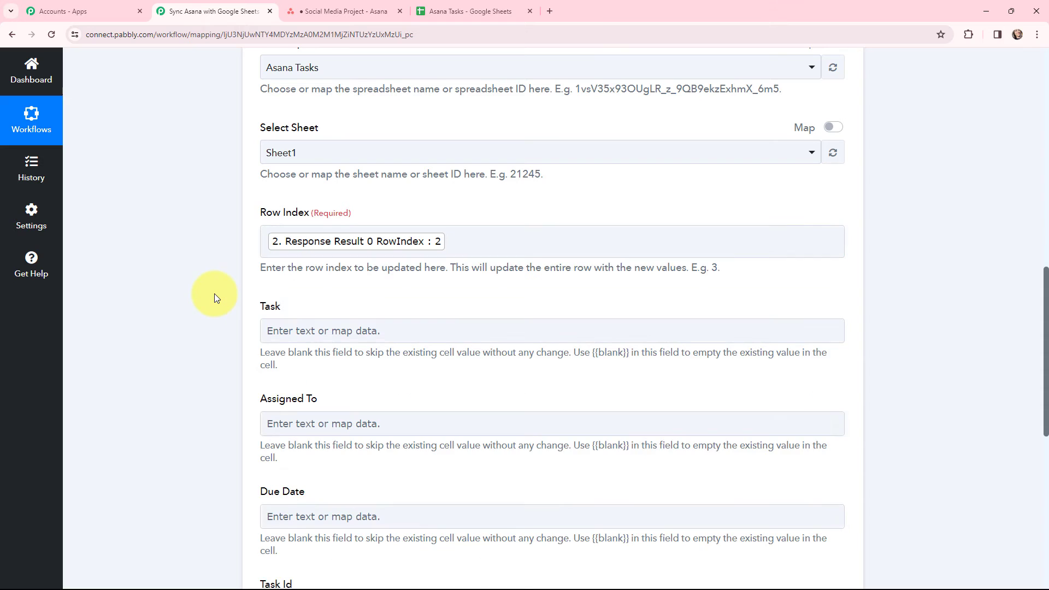
Step: Map the Update Row action's Task field to Res2 Data Name from the Asana Updated Task in a Project trigger
scroll(214, 293, down, 2)
click(269, 221)
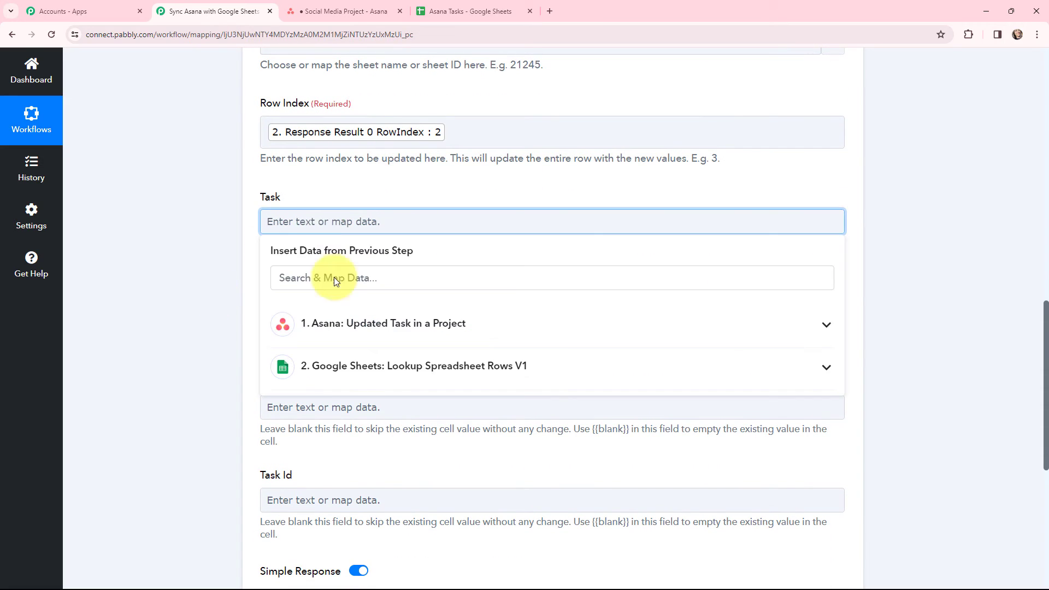
click(341, 323)
click(395, 280)
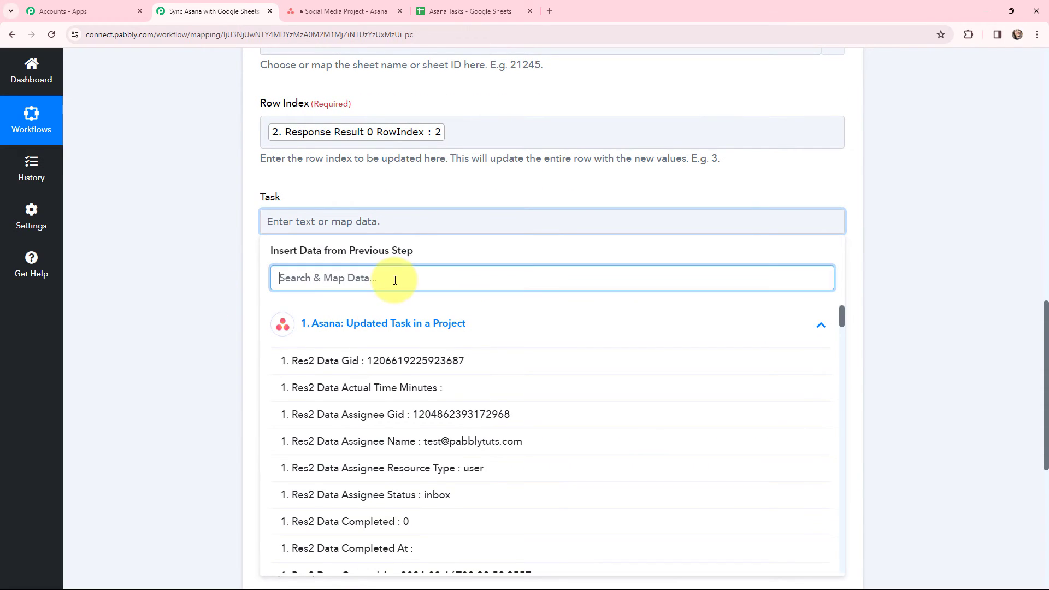
text(cli)
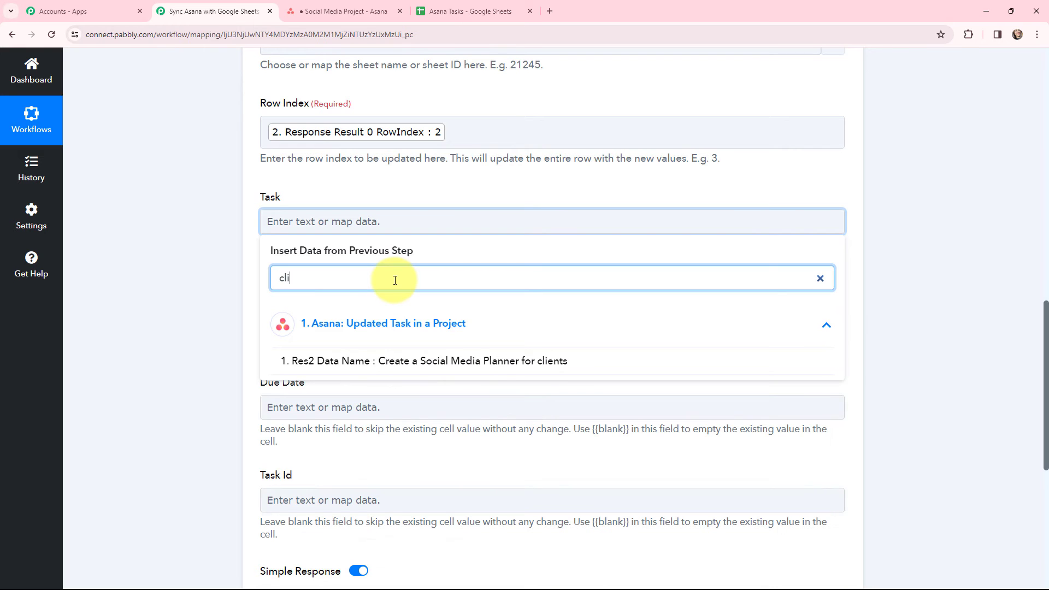
click(421, 362)
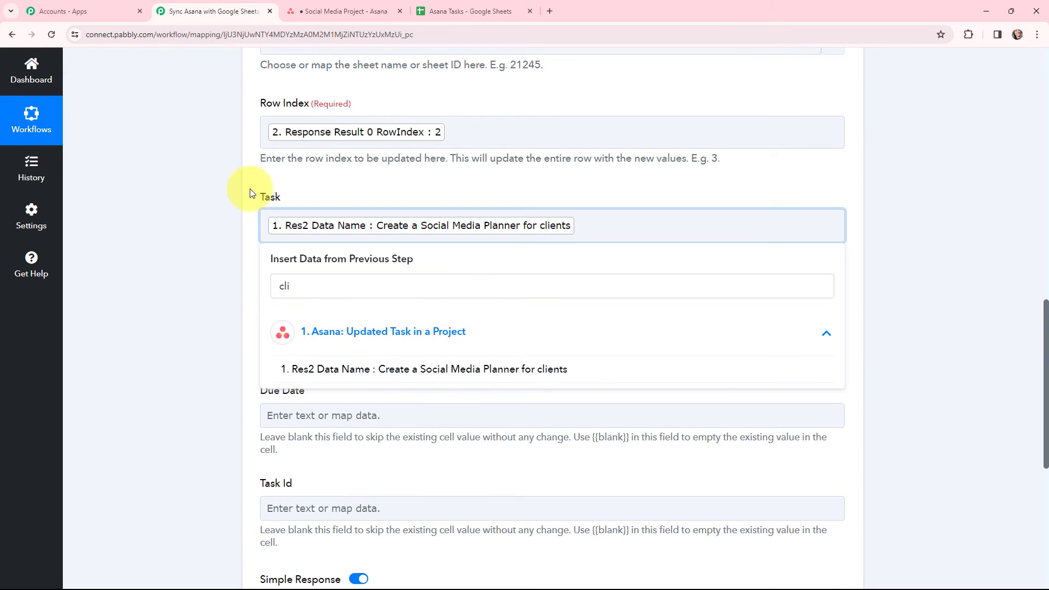
click(208, 219)
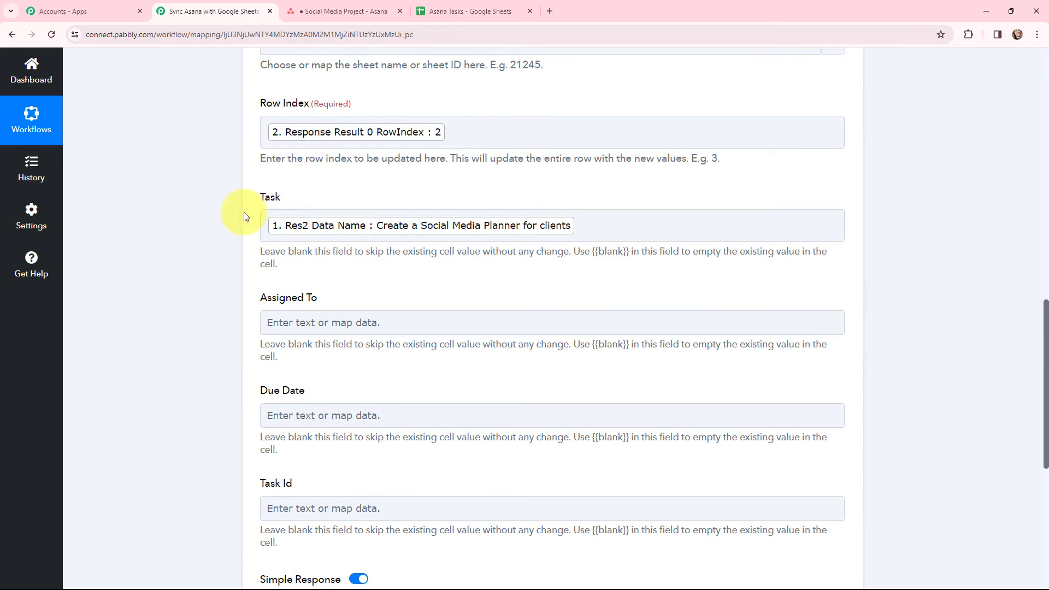
Step: Map the Assigned To field to the Asana trigger's Res2 Data Assignee Name
click(278, 328)
text(a)
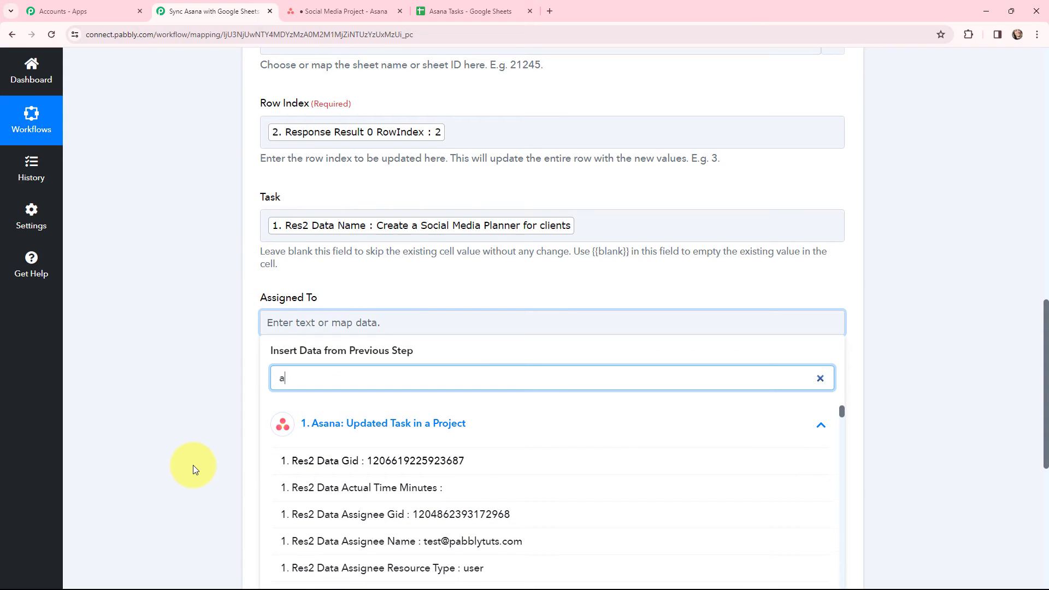
text(ss)
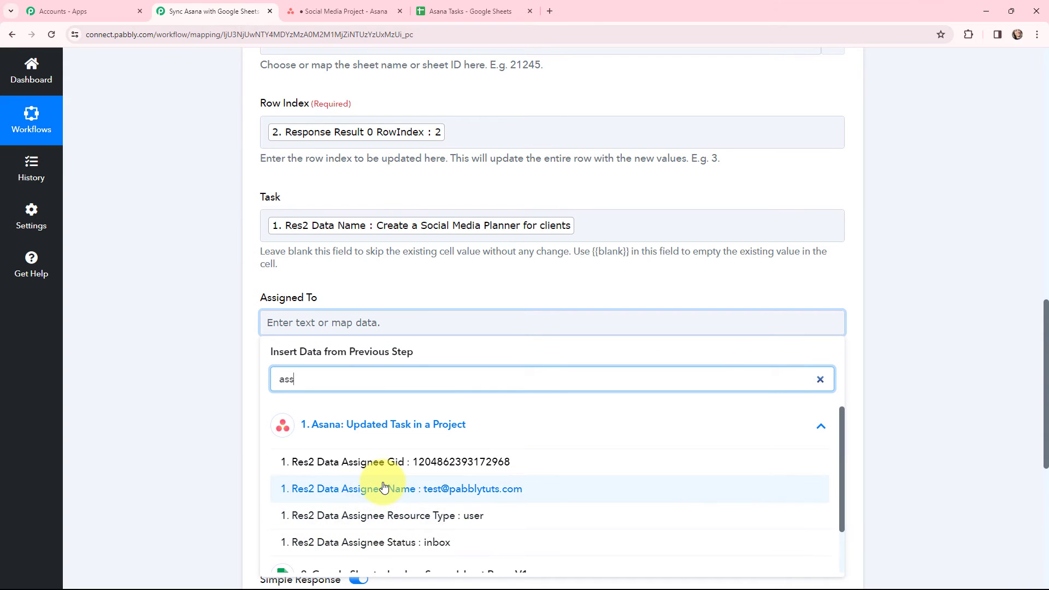
click(317, 487)
click(214, 306)
Step: Map the Due Date field to the Asana trigger's Res2 Data Due On value
scroll(216, 307, down, 1)
click(306, 363)
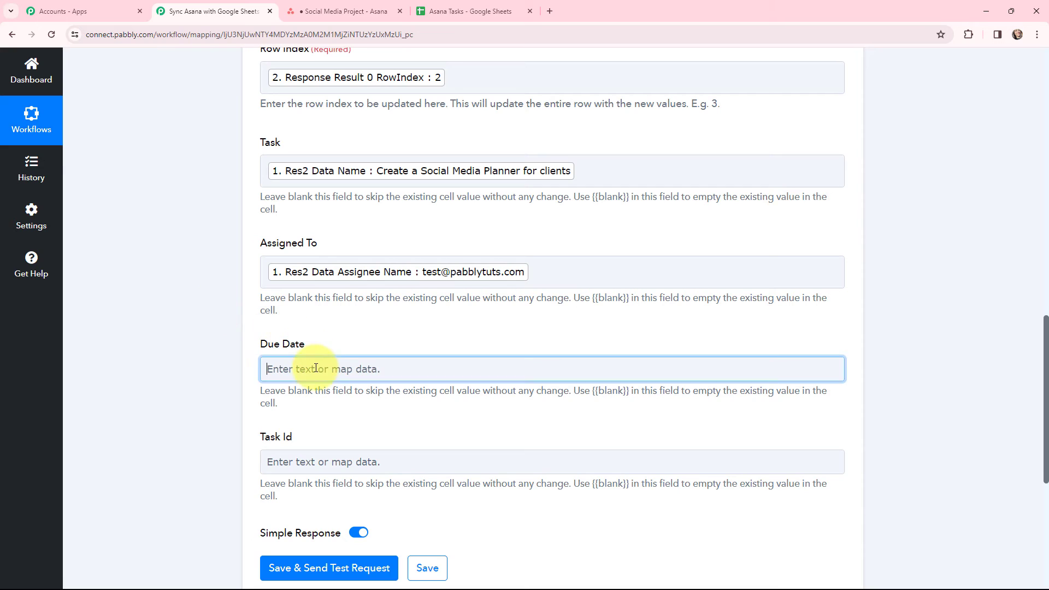
click(362, 471)
text(due d)
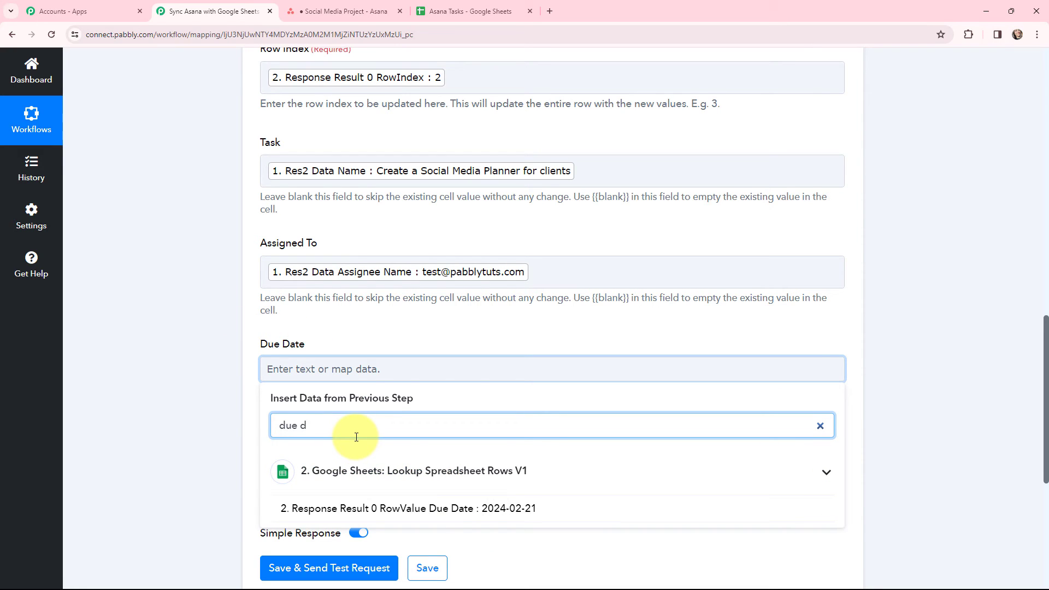
key(BackSpace)
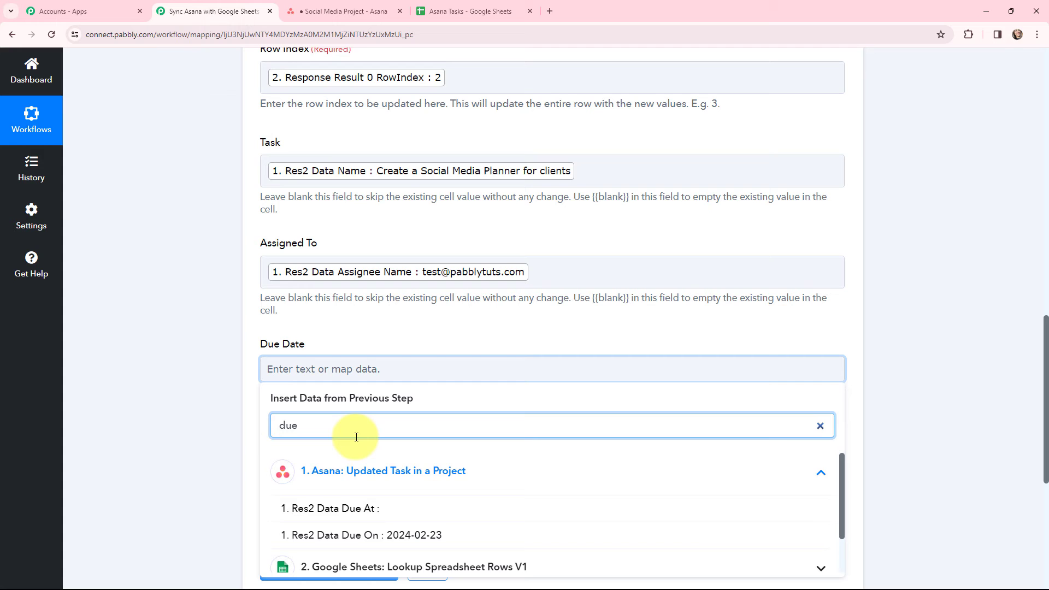
click(386, 536)
click(207, 350)
Step: Map the Task Id field to the Asana trigger's Res2 Data Assignee Gid
scroll(207, 350, down, 2)
scroll(209, 350, down, 1)
click(363, 317)
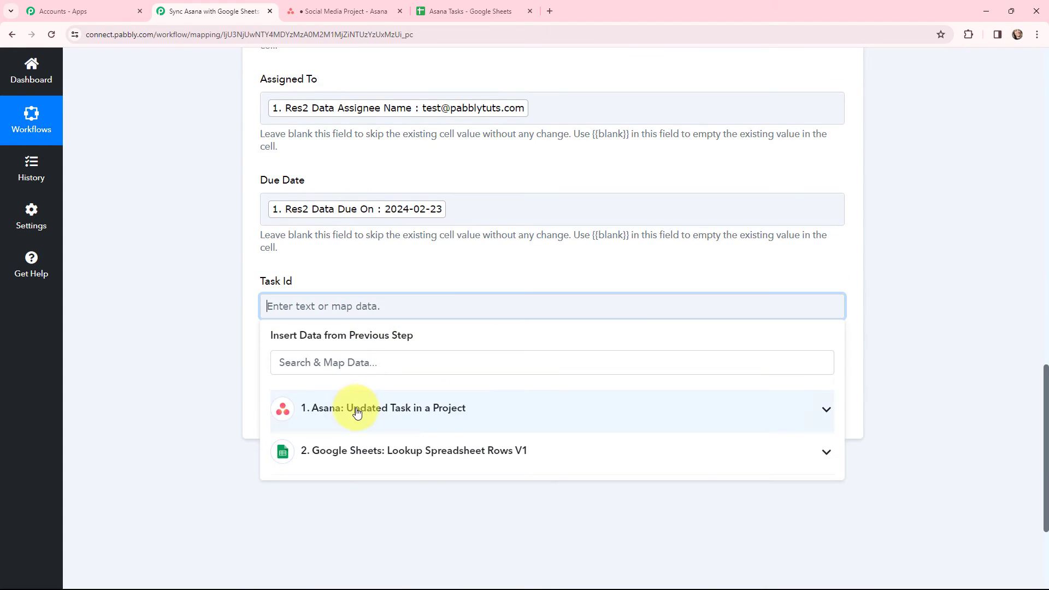
click(360, 408)
click(436, 497)
click(195, 277)
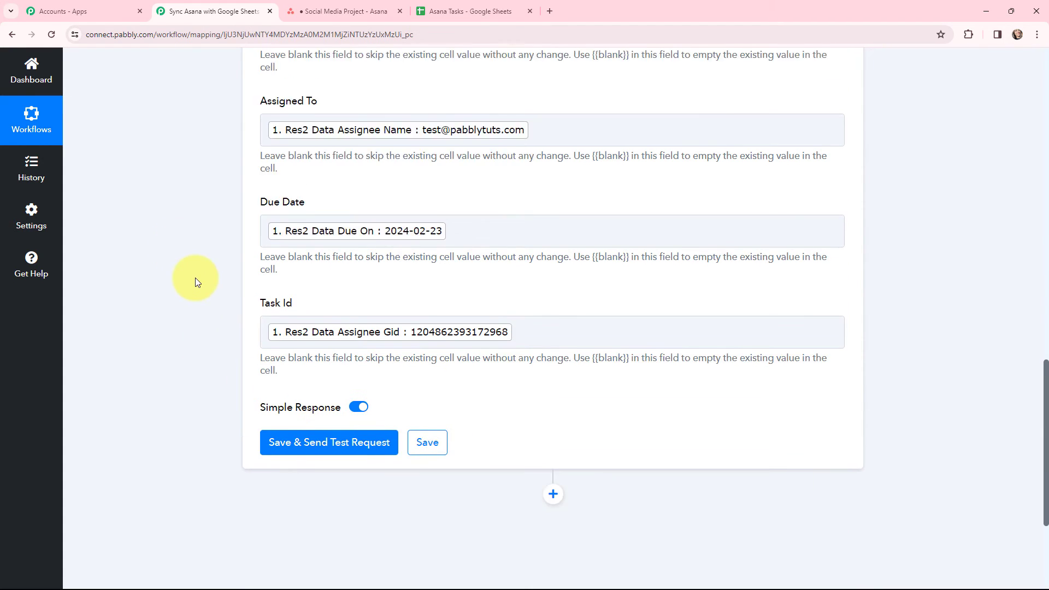
Step: Review the mapped Update Row fields, save the action and send its test request to Google Sheets
scroll(195, 278, up, 3)
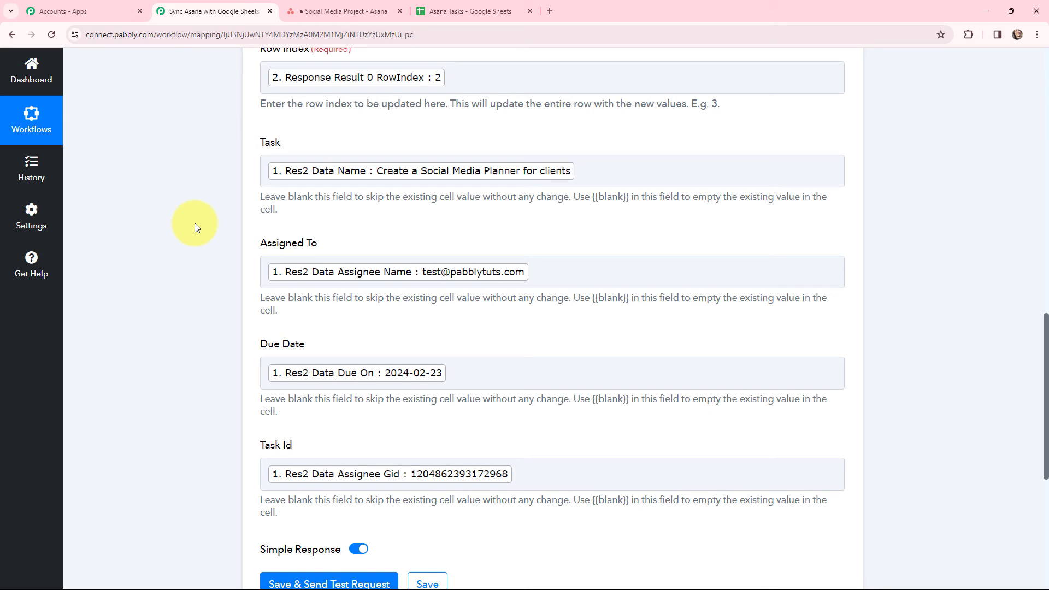
scroll(194, 223, down, 2)
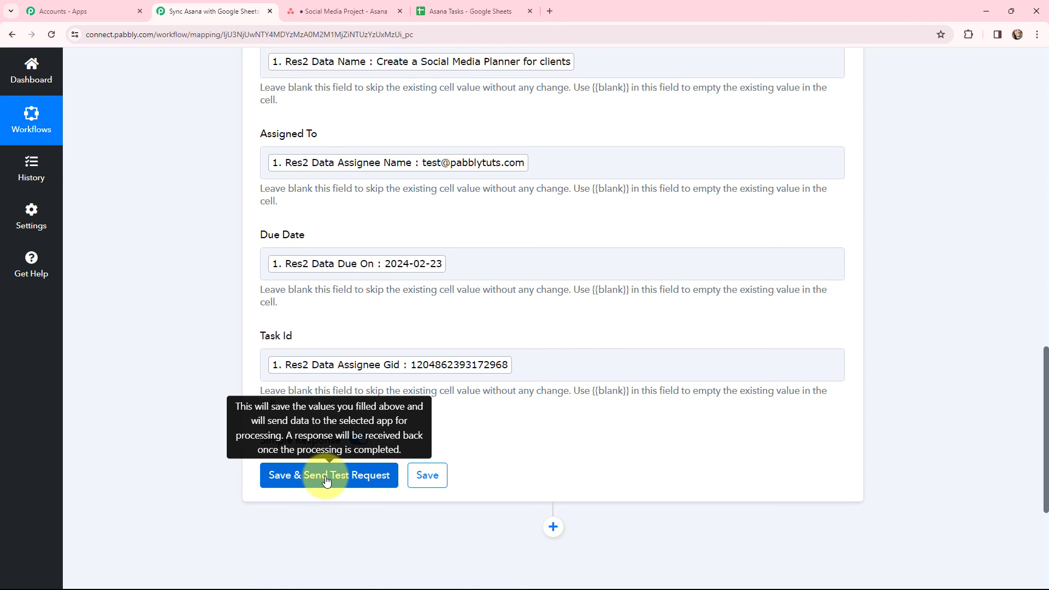
click(326, 477)
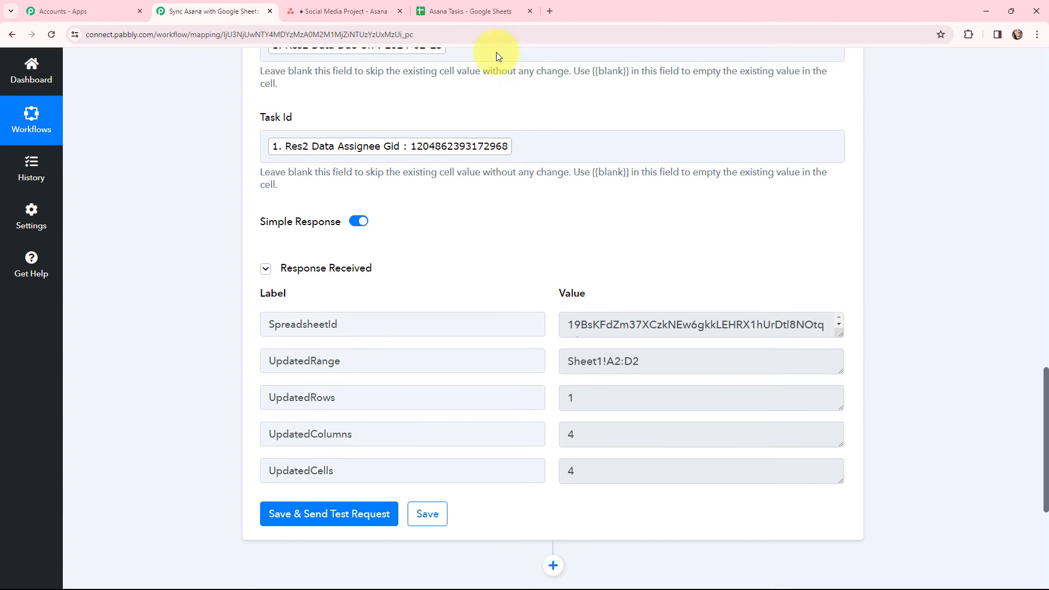
Step: Switch to the Asana Tasks spreadsheet and compare the task in row 2 with the first card on Asana's Social Media Project board
click(489, 11)
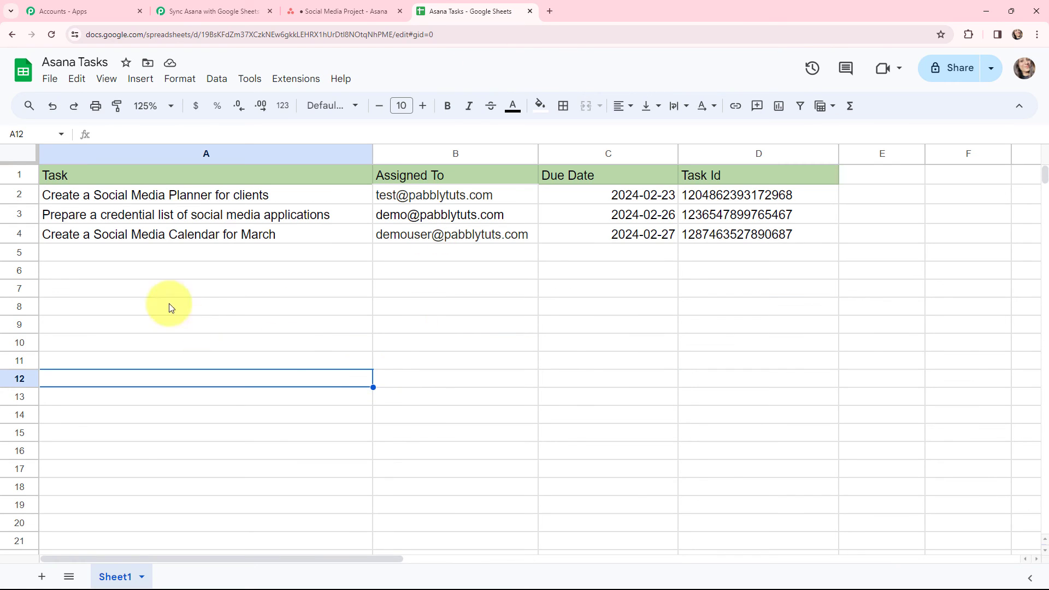
double_click(146, 197)
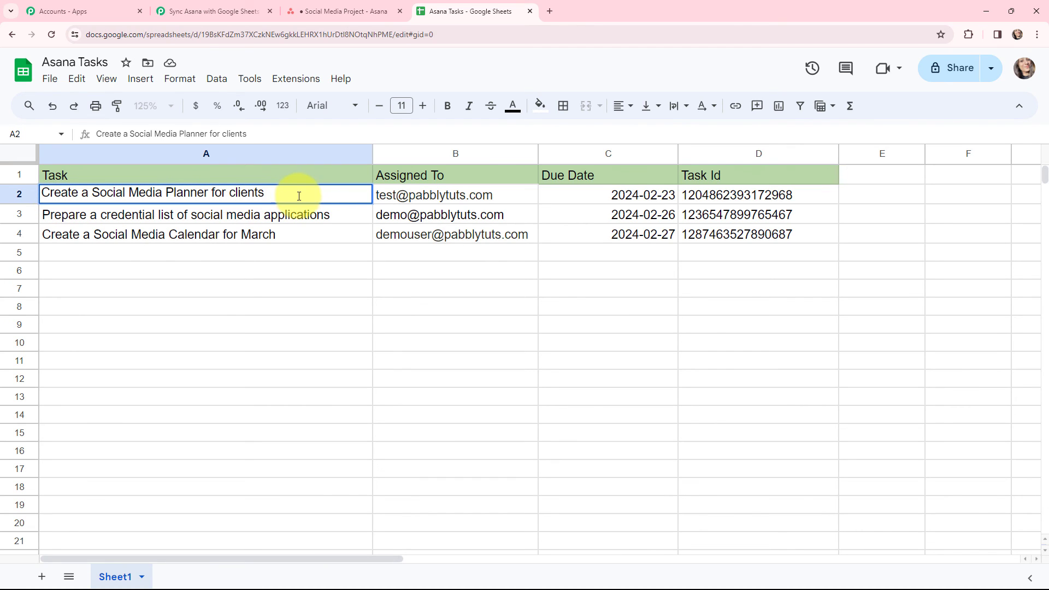
click(286, 303)
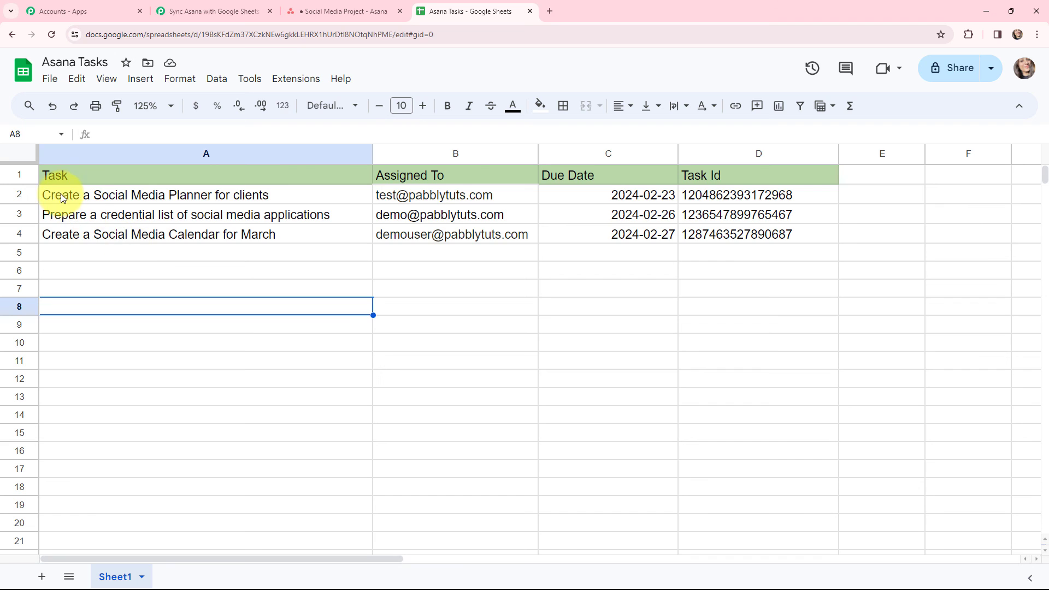
click(217, 198)
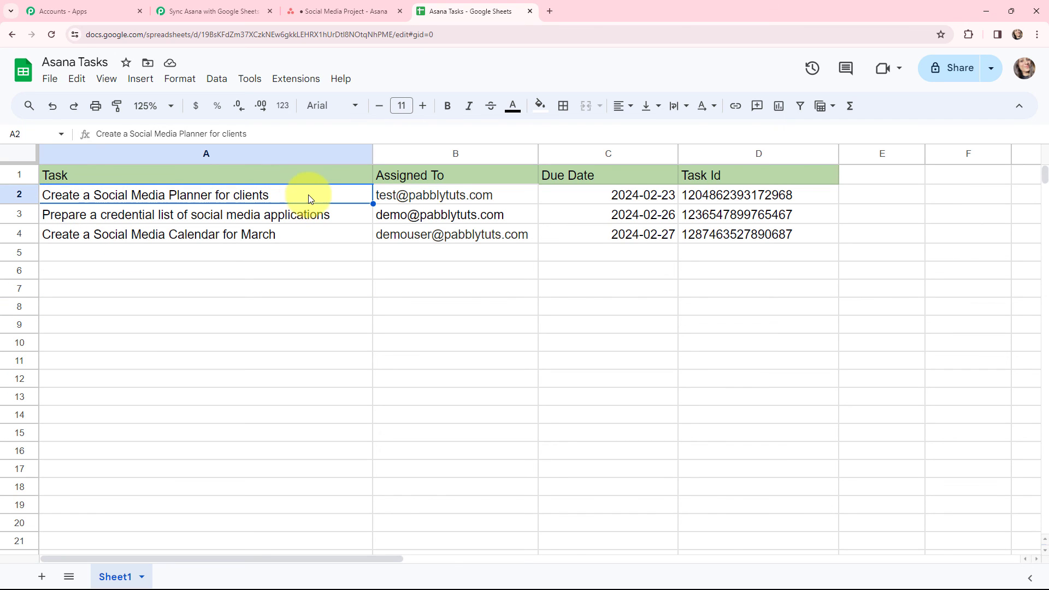
click(340, 9)
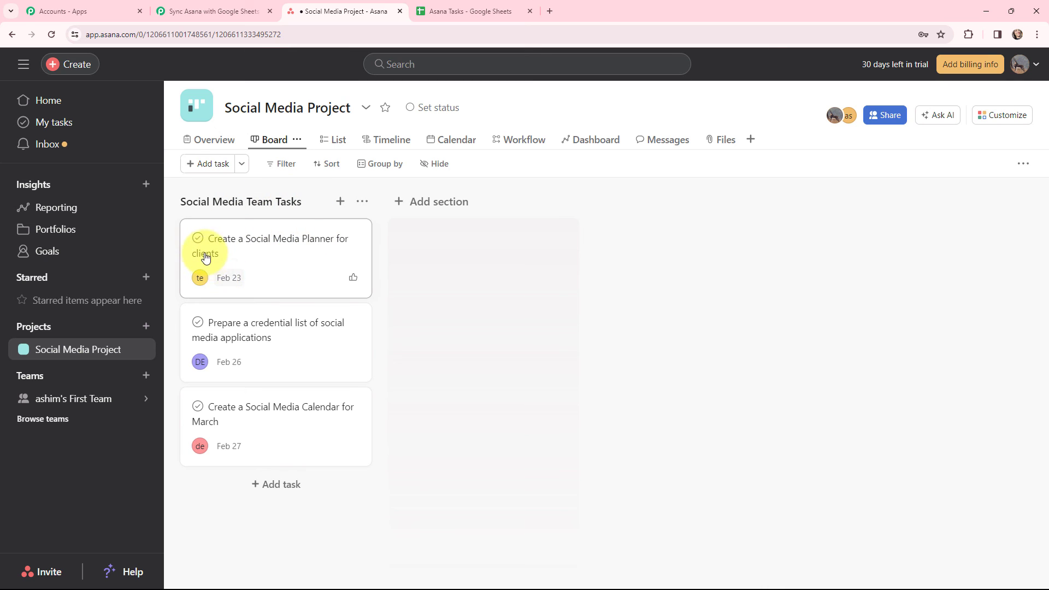
click(451, 11)
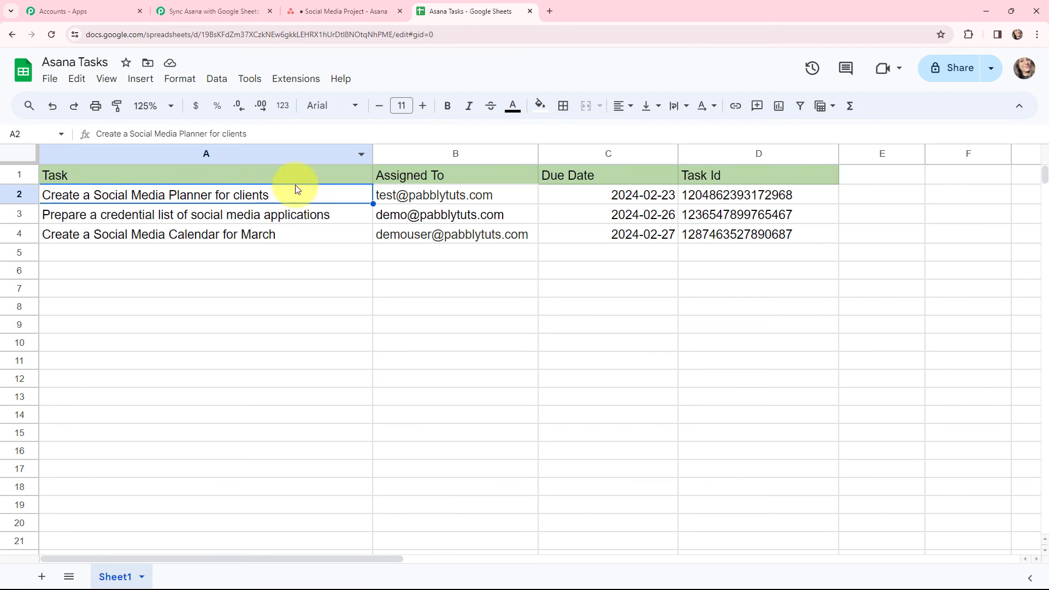